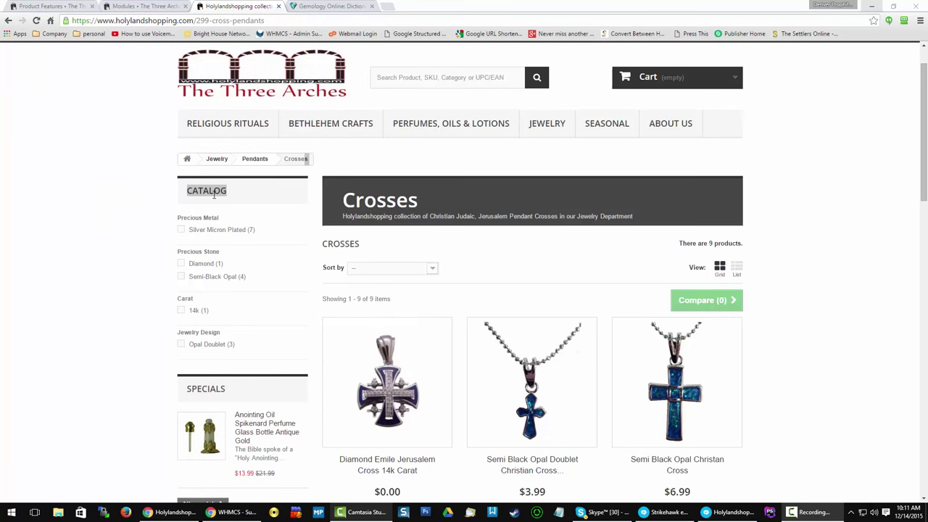
# - Examine the Catalog filter block and the product listing on the storefront's Crosses category page
pyautogui.moveTo(546, 138)
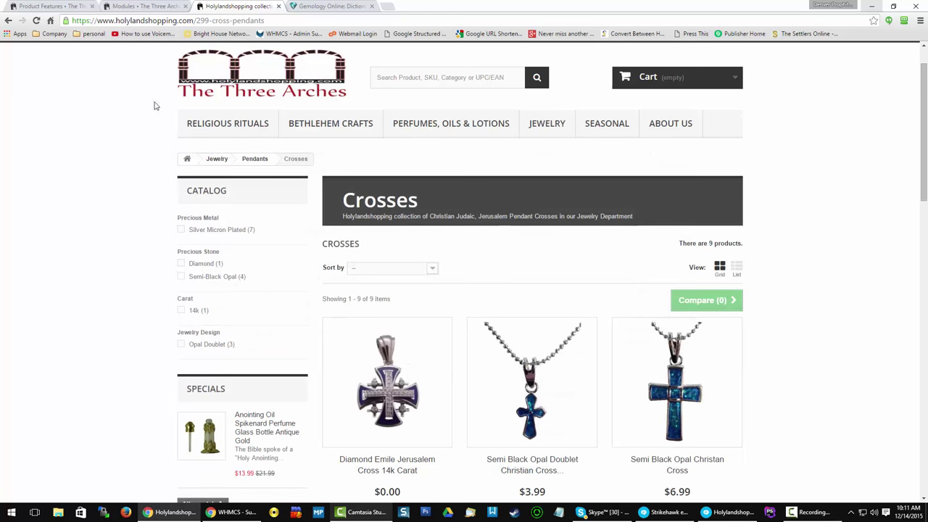
pyautogui.click(127, 6)
pyautogui.click(201, 8)
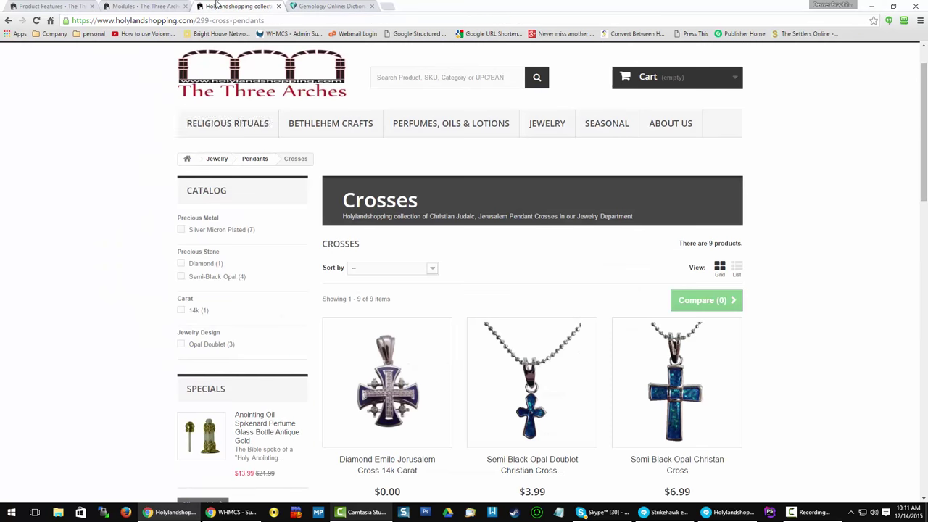
pyautogui.scroll(-2, 69, 245)
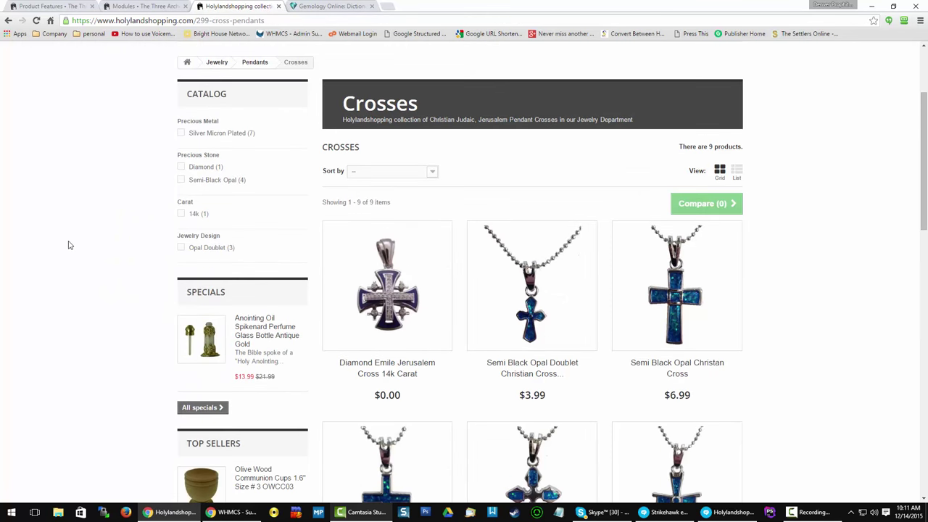
pyautogui.scroll(-2, 69, 245)
pyautogui.scroll(3, 69, 245)
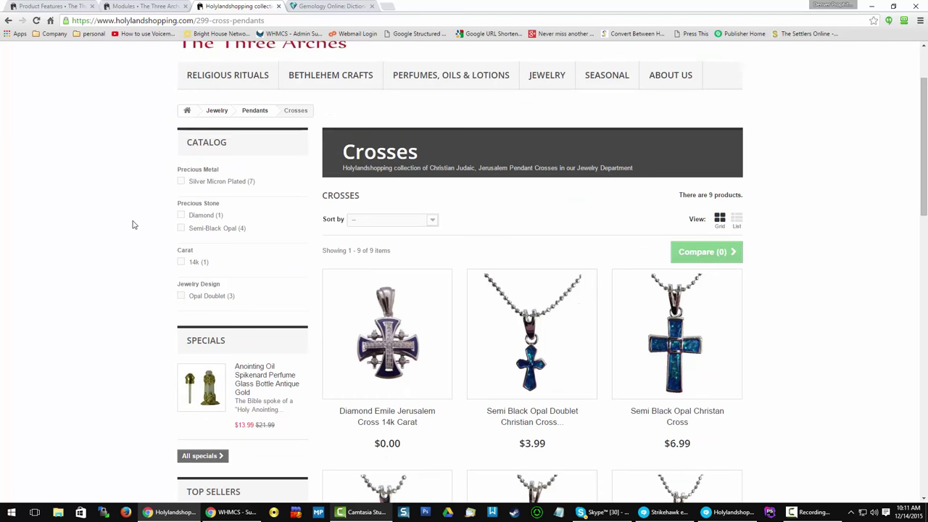
# - Check the back-office product features list and browse the Gemology Online dictionary of jewelry terms
pyautogui.click(45, 5)
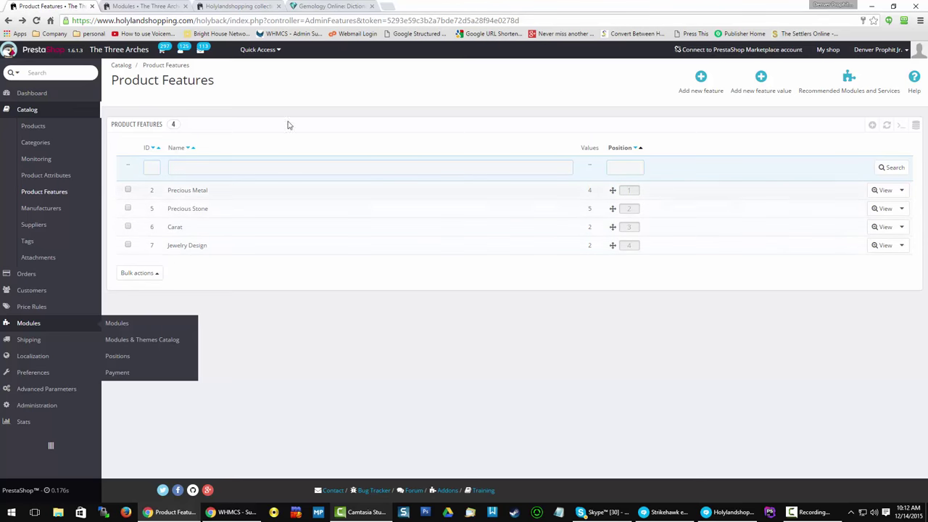
pyautogui.click(309, 8)
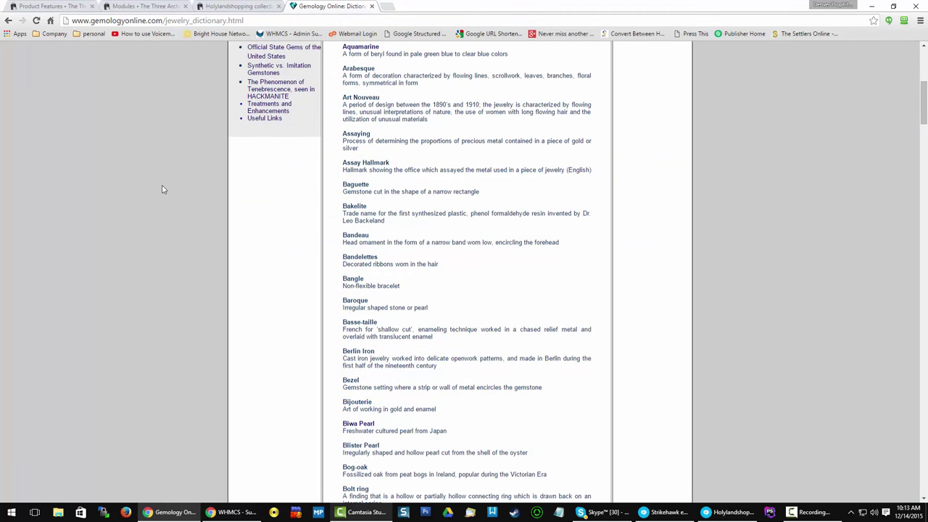
pyautogui.scroll(-2, 163, 189)
pyautogui.scroll(-1, 163, 189)
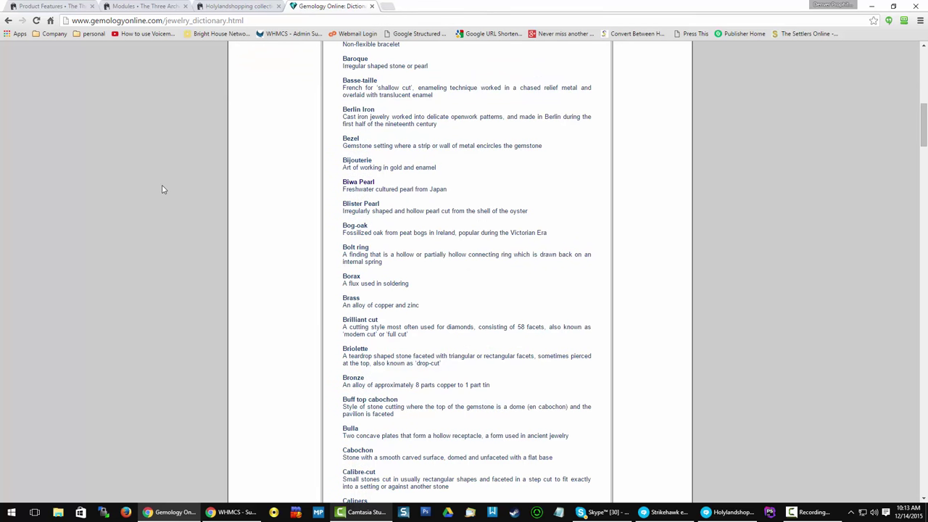
pyautogui.scroll(-5, 163, 189)
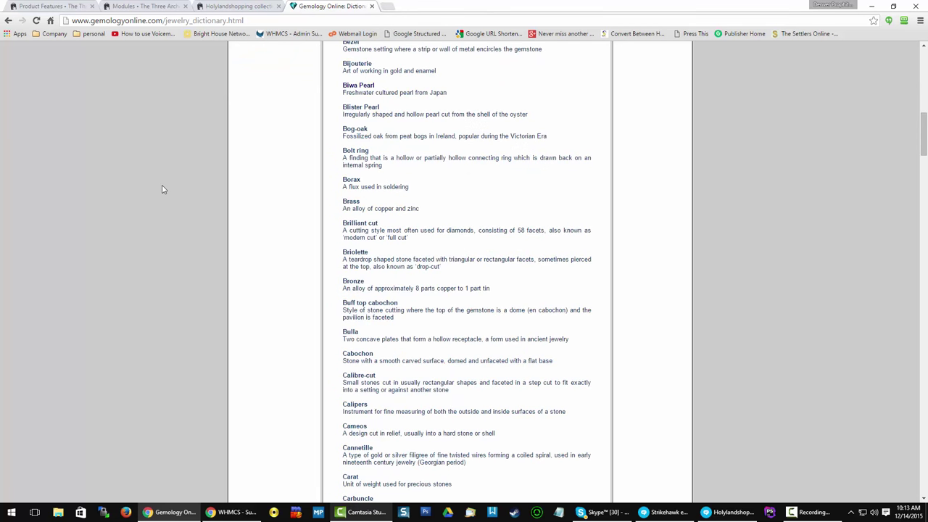
pyautogui.scroll(-2, 163, 189)
pyautogui.scroll(-2, 163, 189)
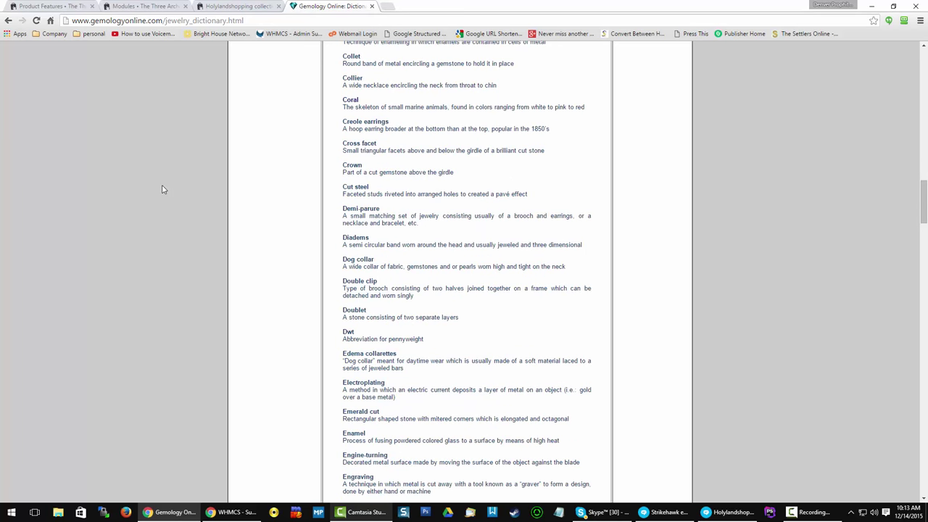
pyautogui.scroll(15, 163, 189)
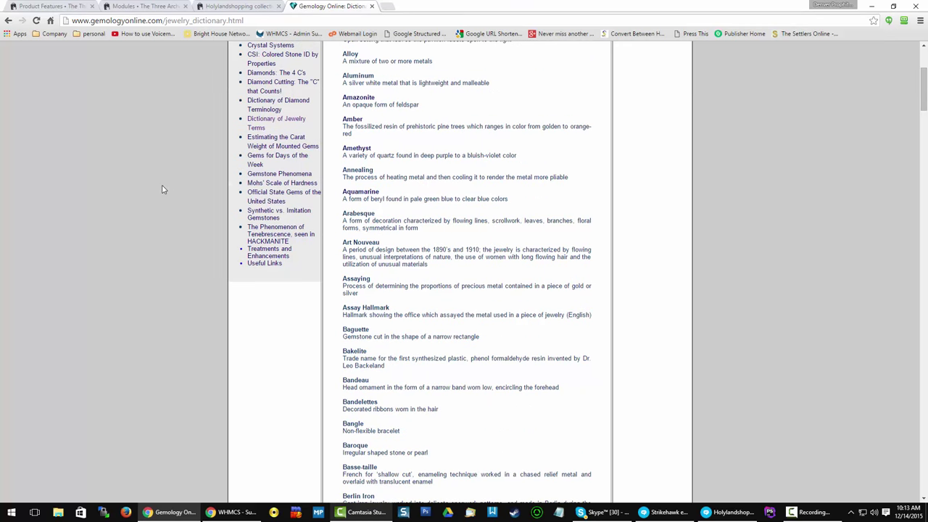
# - Return to the back-office product features and view the values defined for Precious Metal, Carat and Jewelry Design
pyautogui.click(245, 6)
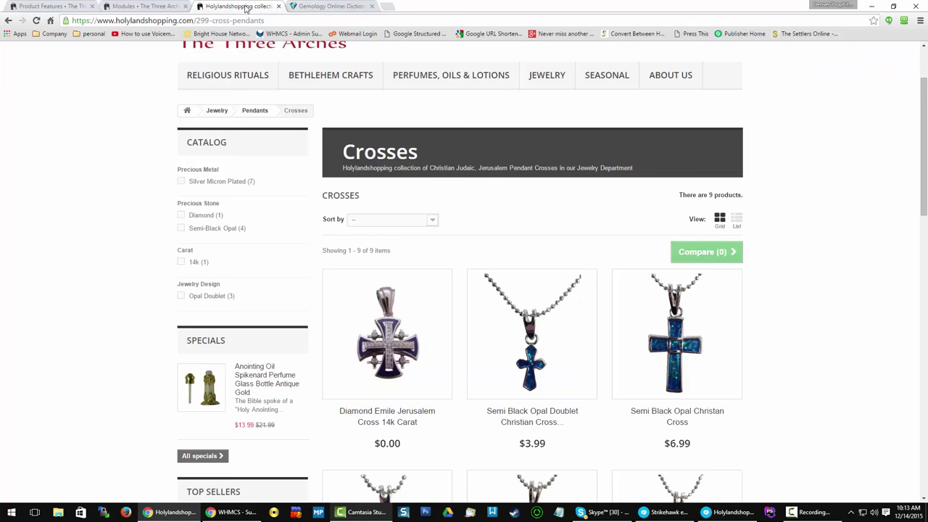
pyautogui.click(144, 5)
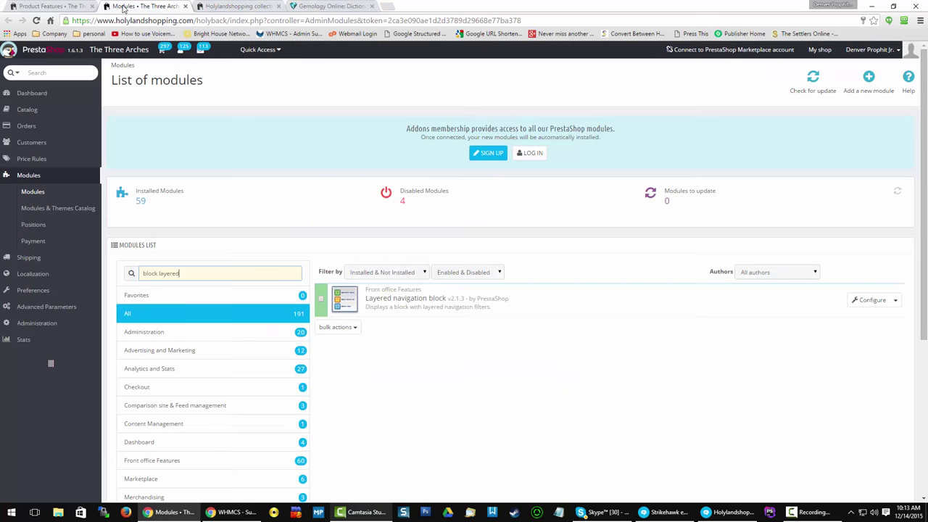
pyautogui.click(42, 7)
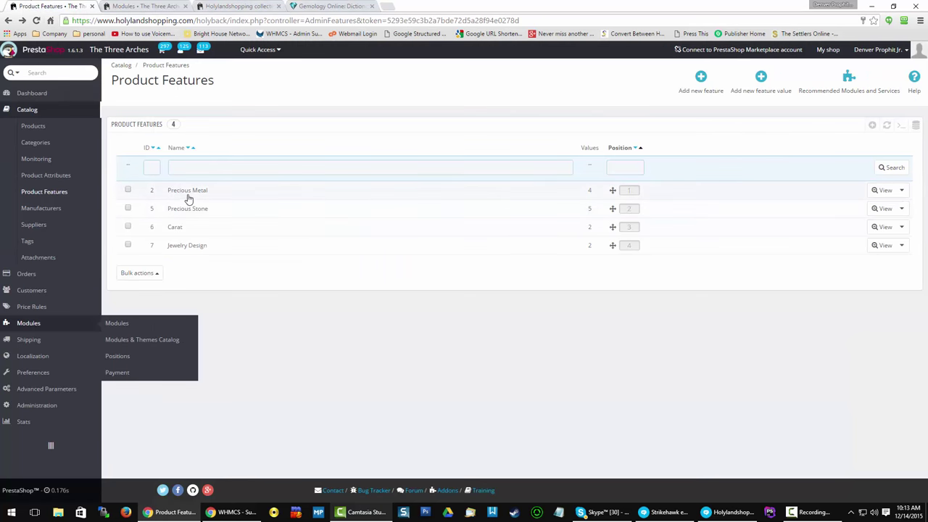
pyautogui.click(175, 191)
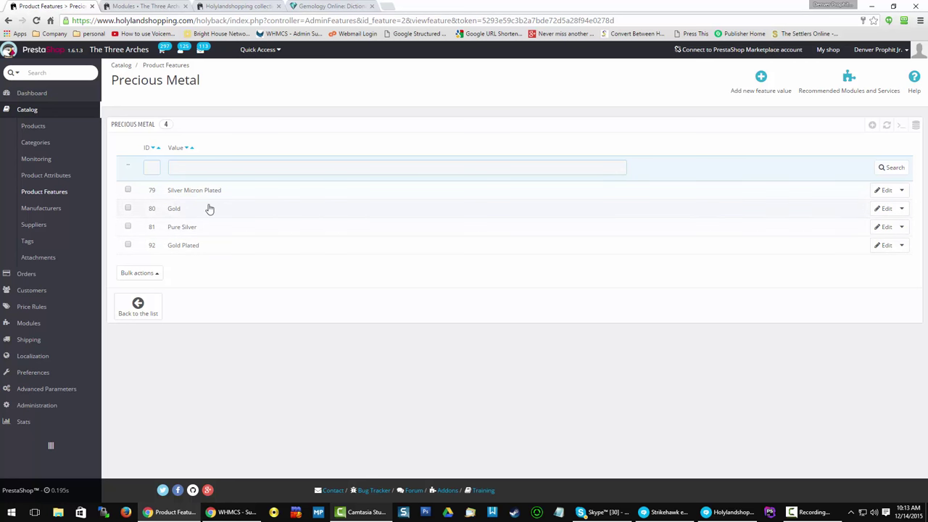
pyautogui.click(9, 23)
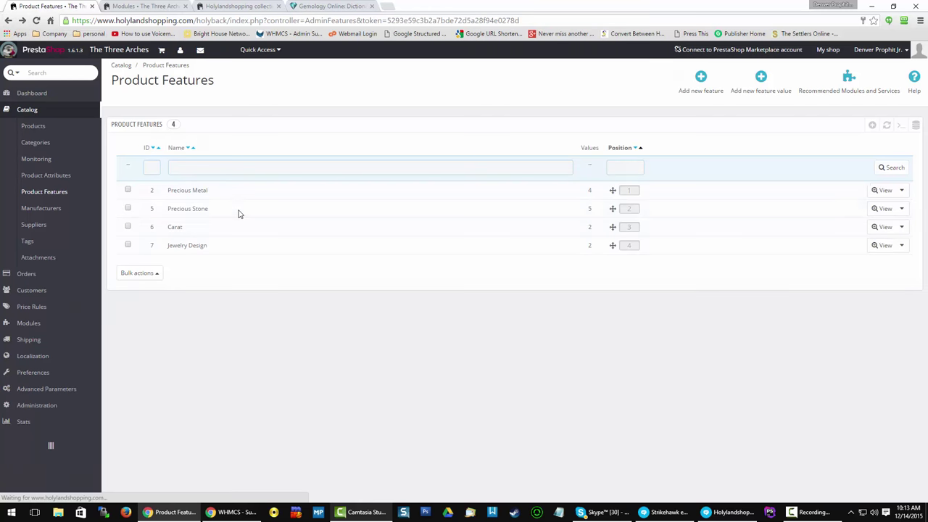
pyautogui.click(176, 228)
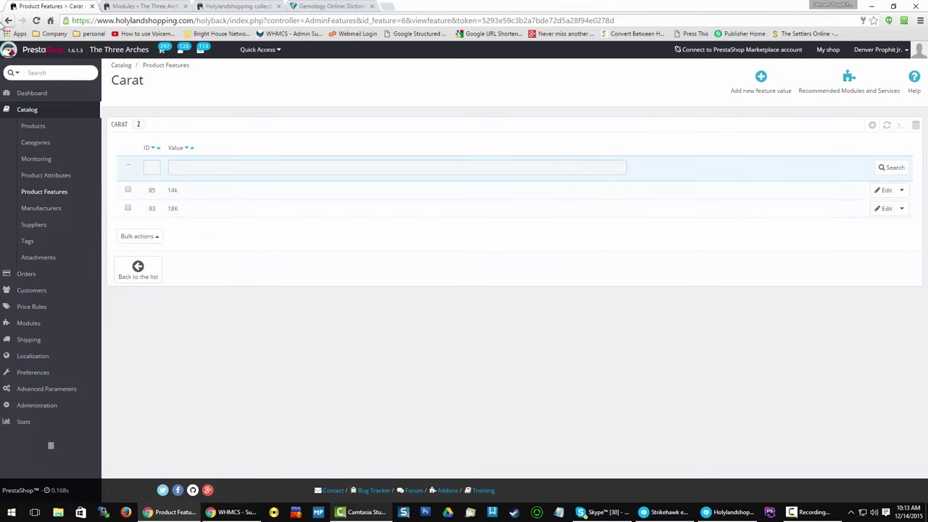
pyautogui.click(8, 20)
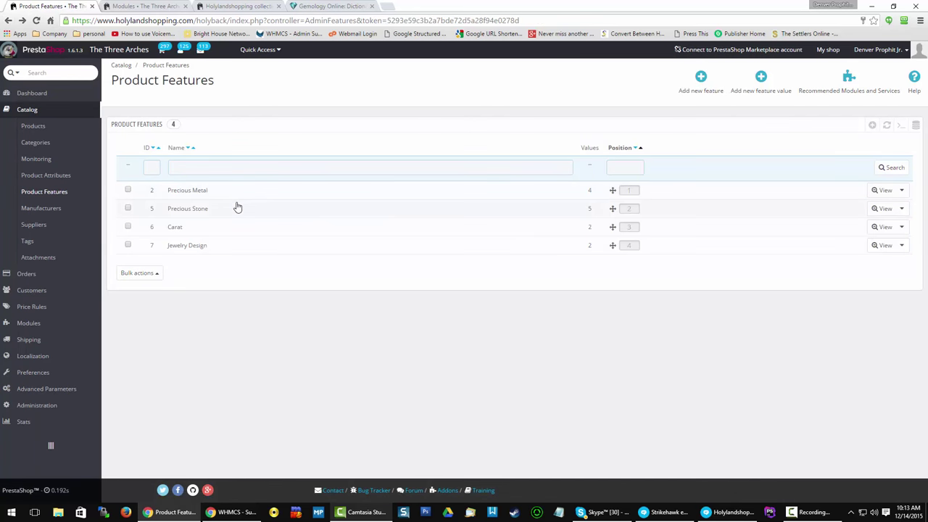
pyautogui.click(201, 247)
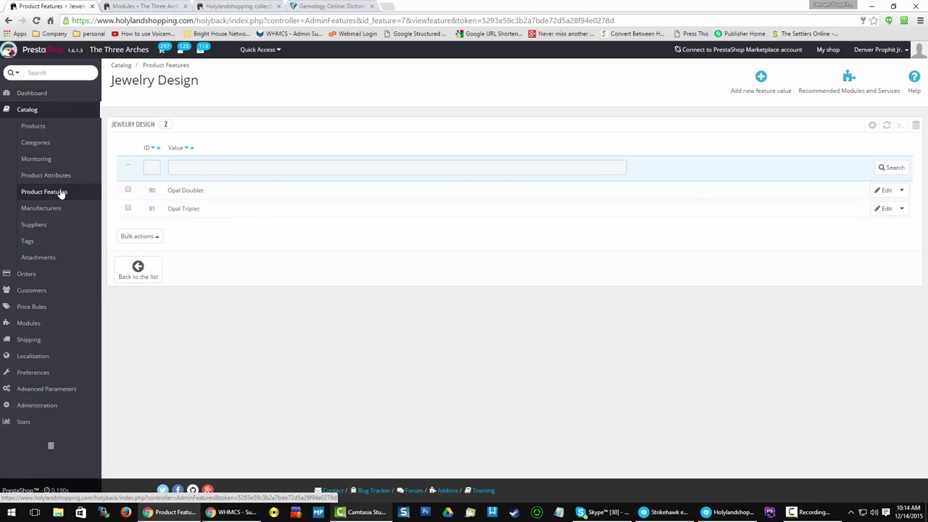
# - Open the storefront page of the Semi Black Opal Doublet Christian Cross Pendant and copy its product SKU
pyautogui.click(154, 6)
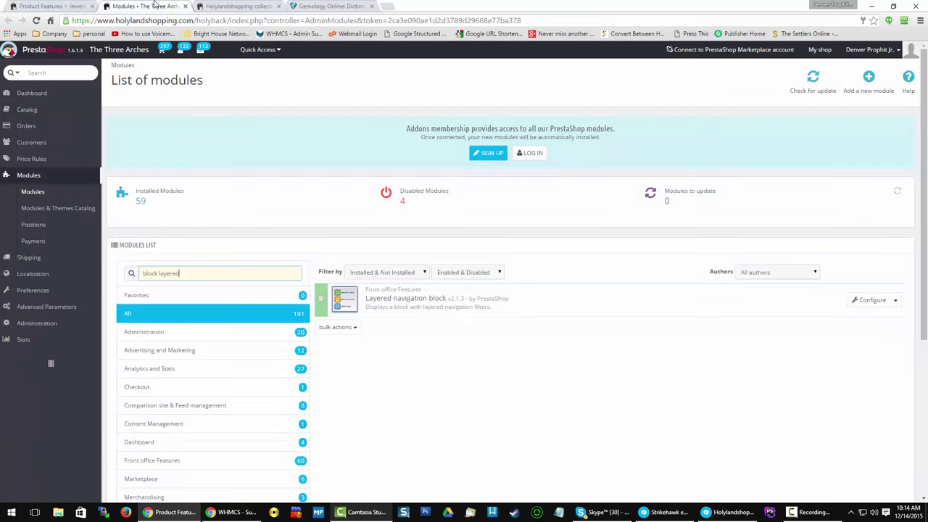
pyautogui.click(241, 7)
pyautogui.moveTo(547, 363)
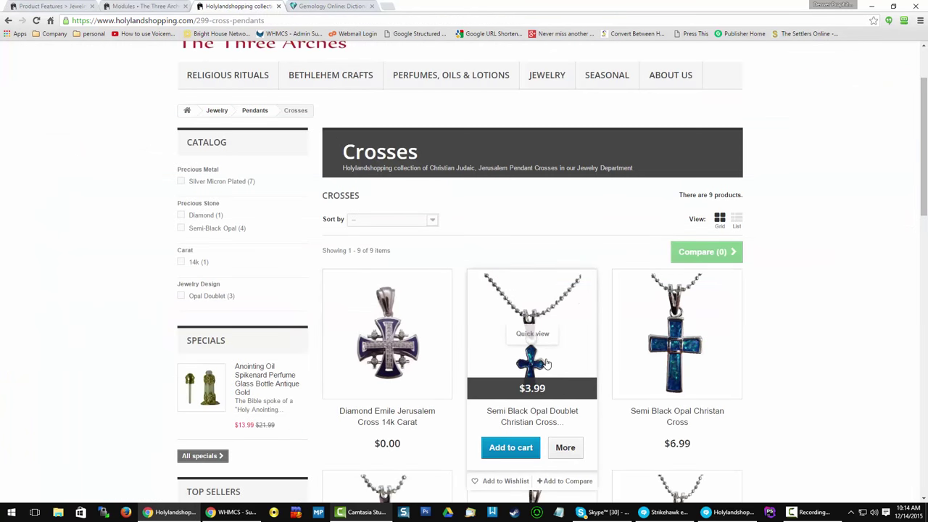
pyautogui.click(568, 452)
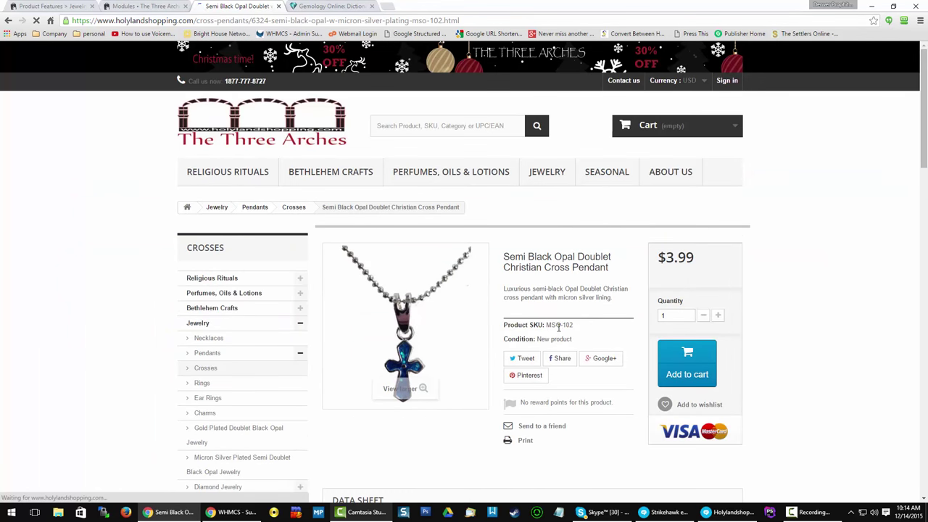
pyautogui.doubleClick(552, 326)
pyautogui.moveTo(573, 326); pyautogui.dragTo(545, 325)
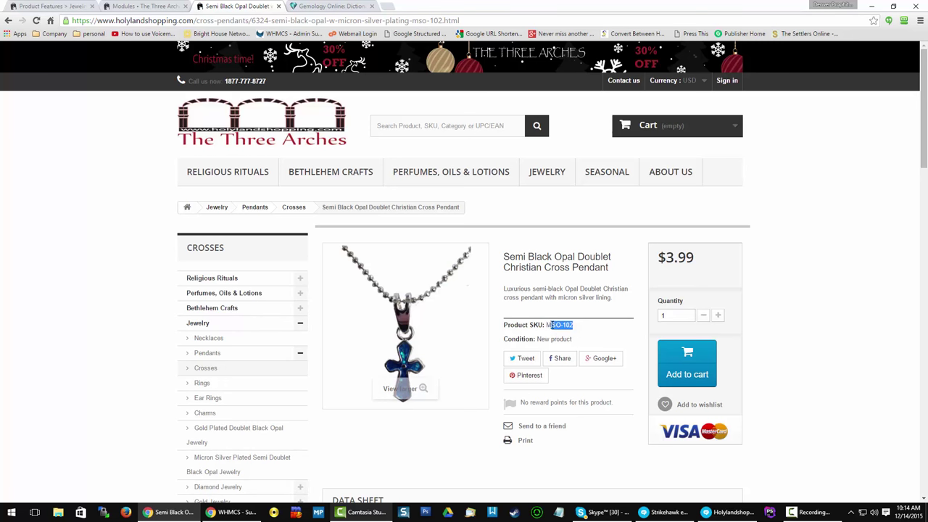
pyautogui.rightClick(554, 326)
pyautogui.click(571, 333)
# - Filter the back-office product list by the reference MSO-102
pyautogui.click(50, 6)
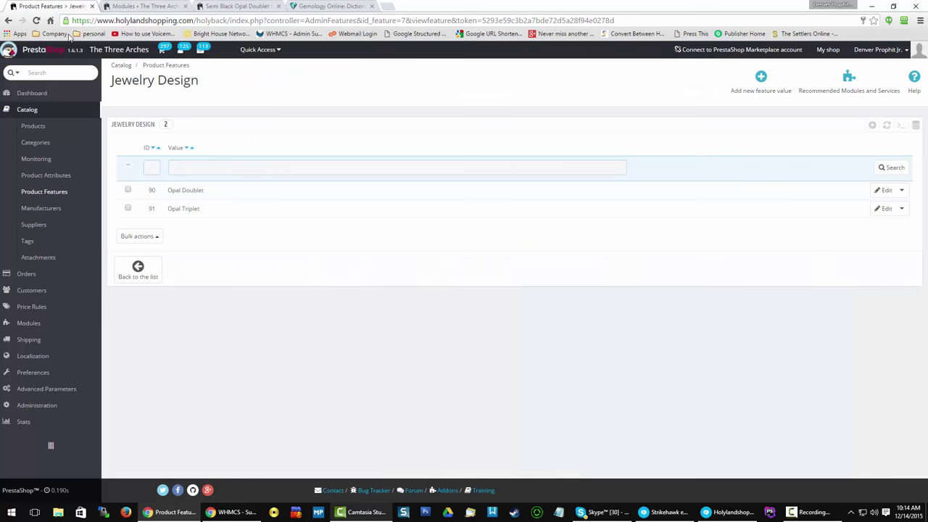
pyautogui.click(34, 126)
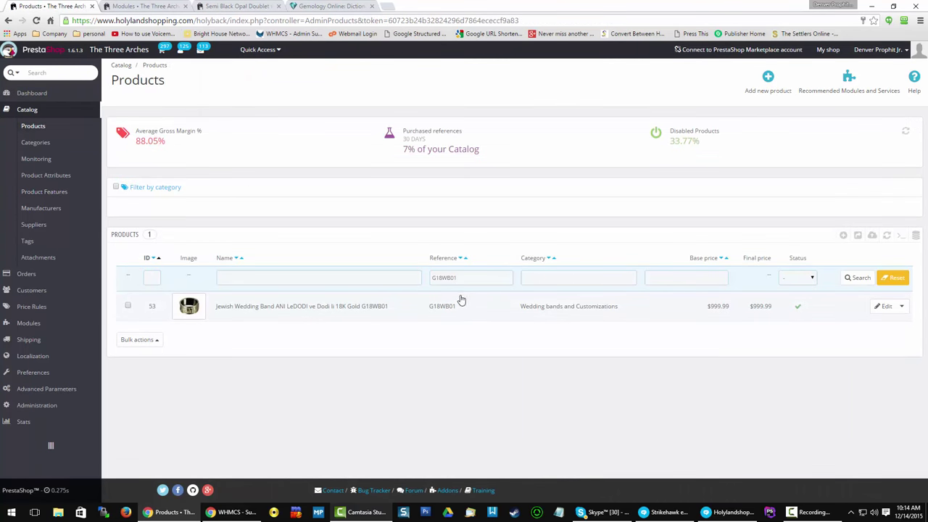
pyautogui.moveTo(475, 280); pyautogui.dragTo(322, 285)
pyautogui.hotkey('ctrl', 'v')
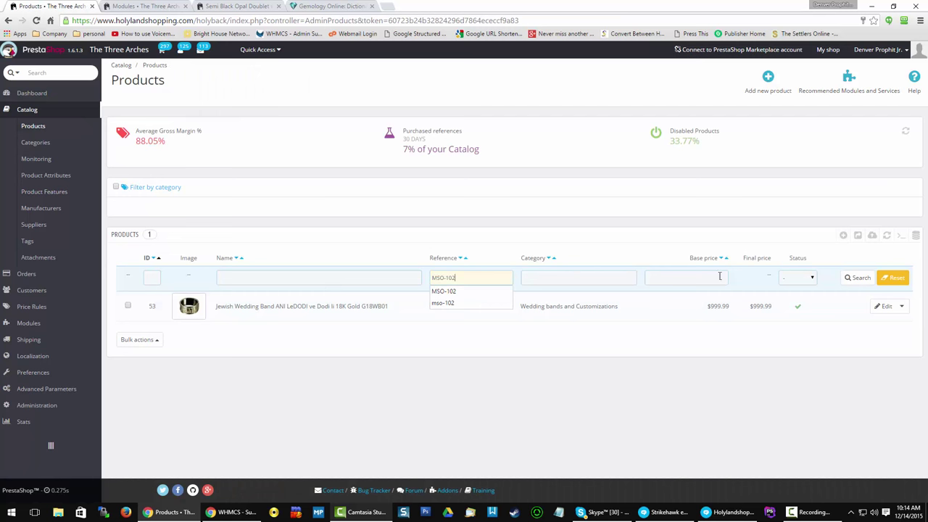
pyautogui.click(860, 278)
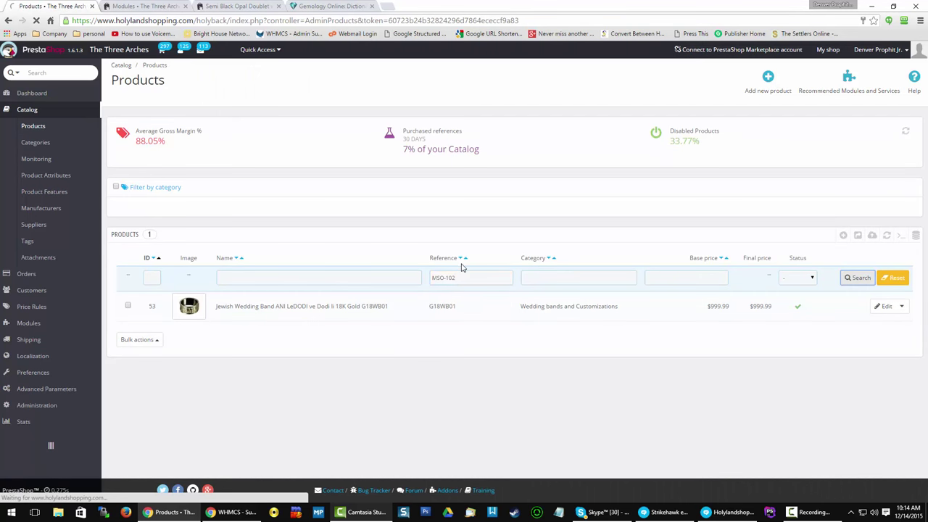
# - Open the found pendant for editing and review its assigned features, including the predefined Precious Metal options
pyautogui.click(884, 307)
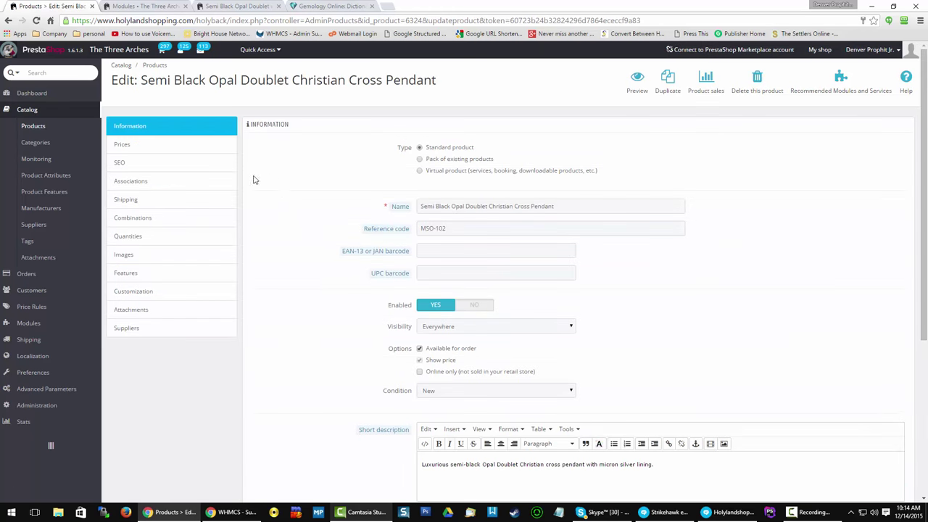
pyautogui.click(126, 274)
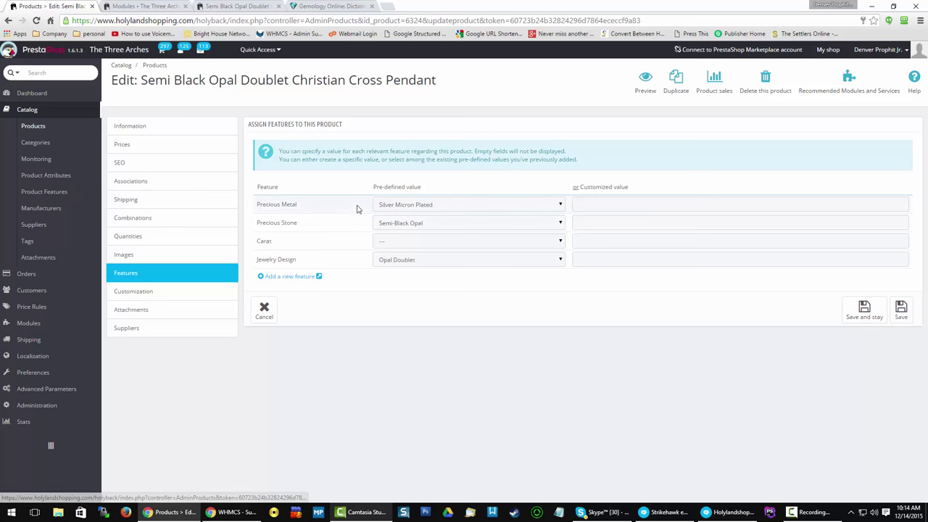
pyautogui.click(389, 208)
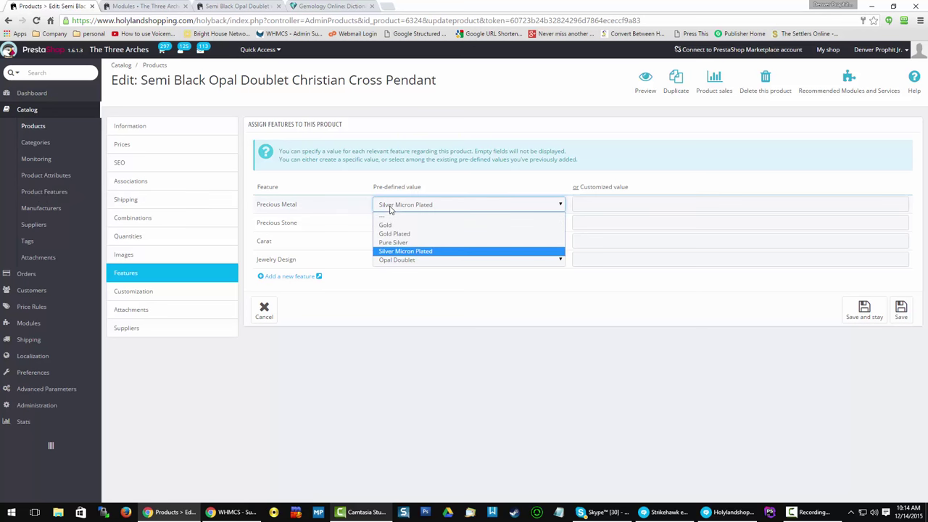
pyautogui.click(390, 208)
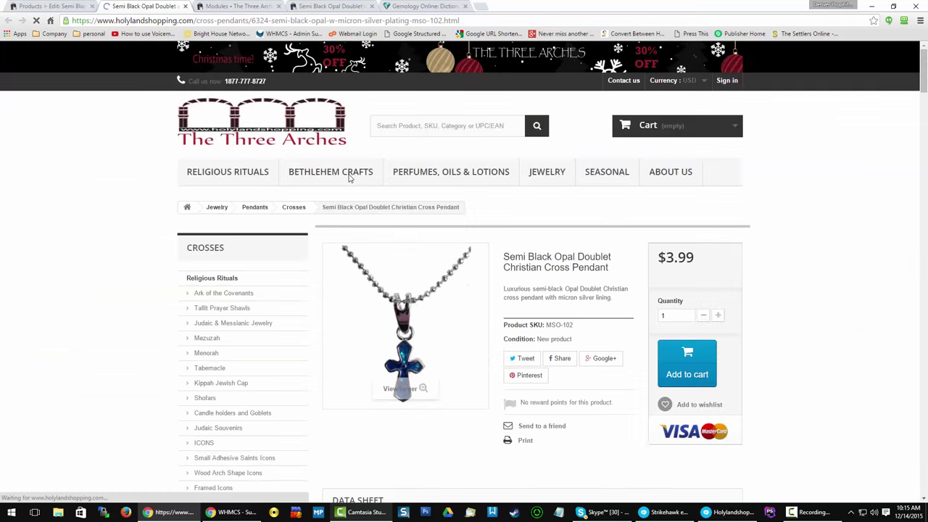
# - Examine the Data Sheet on the pendant's storefront page and compare its features with the product title and description
pyautogui.scroll(-10, 345, 206)
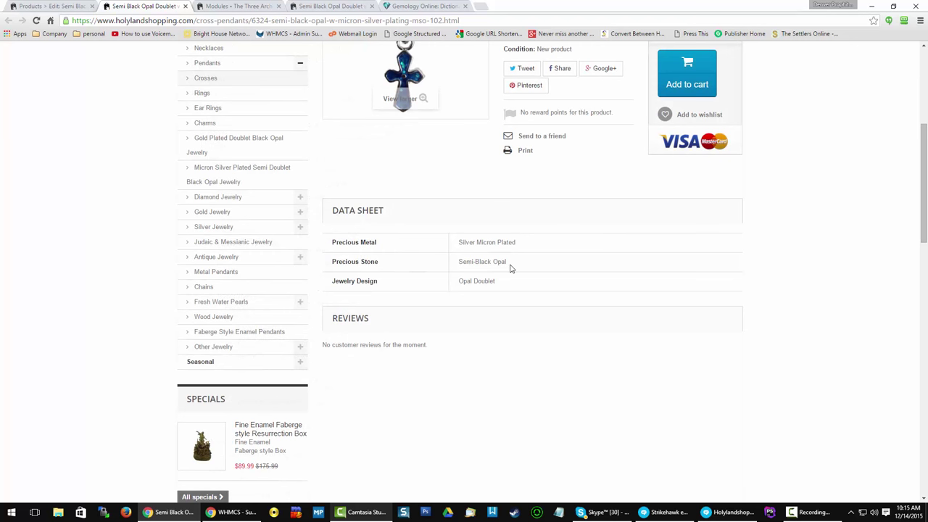
pyautogui.scroll(4, 450, 301)
pyautogui.scroll(-1, 448, 305)
pyautogui.scroll(-2, 435, 319)
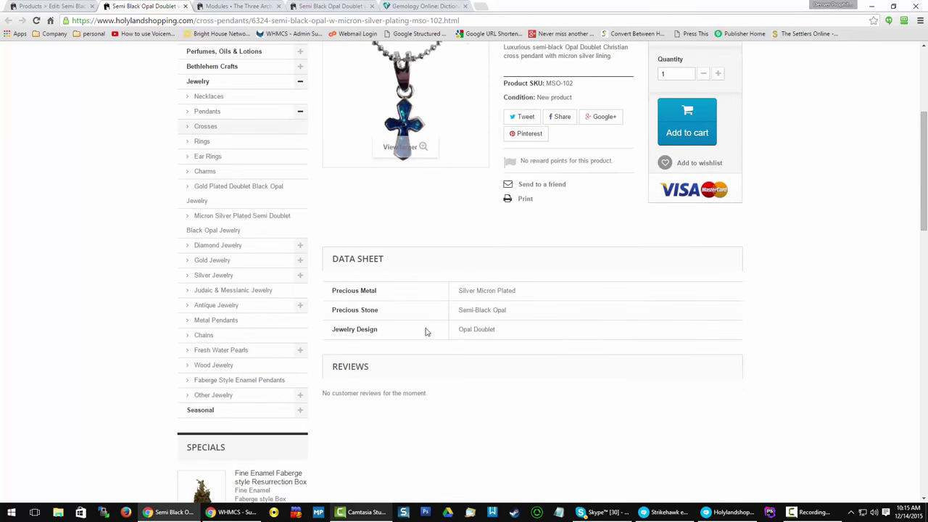
pyautogui.scroll(1, 431, 316)
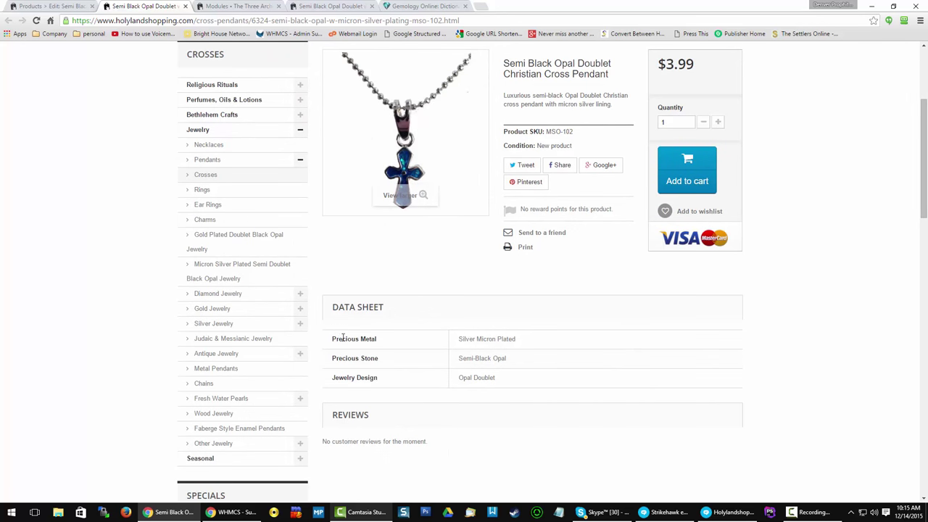
pyautogui.moveTo(343, 338); pyautogui.dragTo(567, 325)
pyautogui.scroll(2, 442, 301)
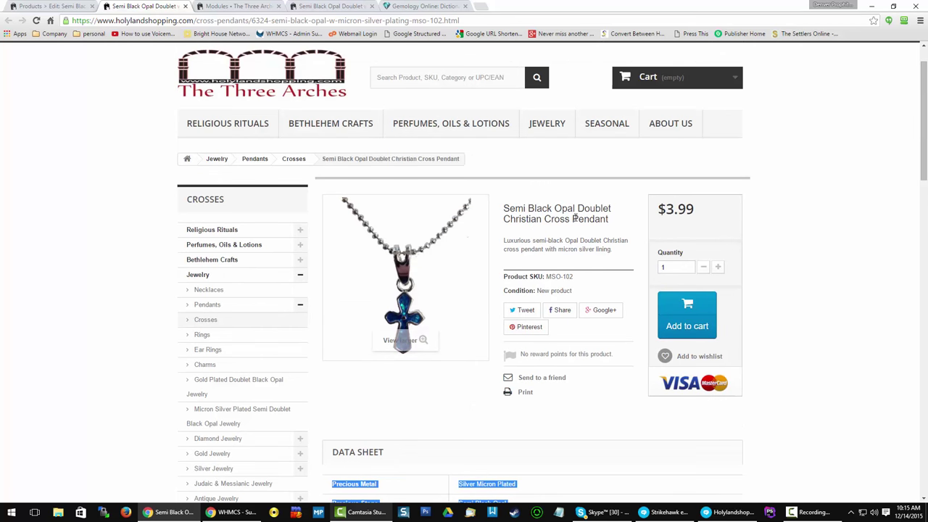
pyautogui.scroll(-1, 575, 216)
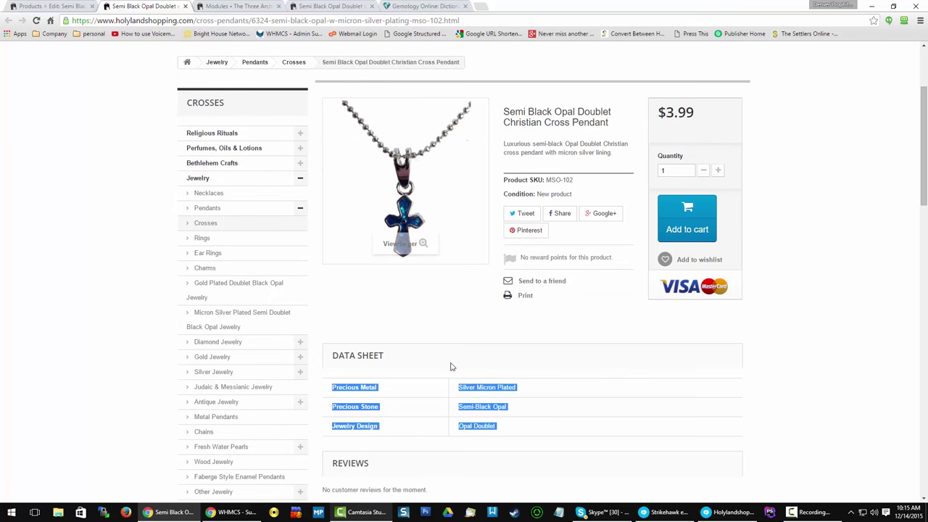
# - Review the category breadcrumb and the Data Sheet on the pendant's storefront page
pyautogui.scroll(-1, 450, 363)
pyautogui.scroll(3, 449, 362)
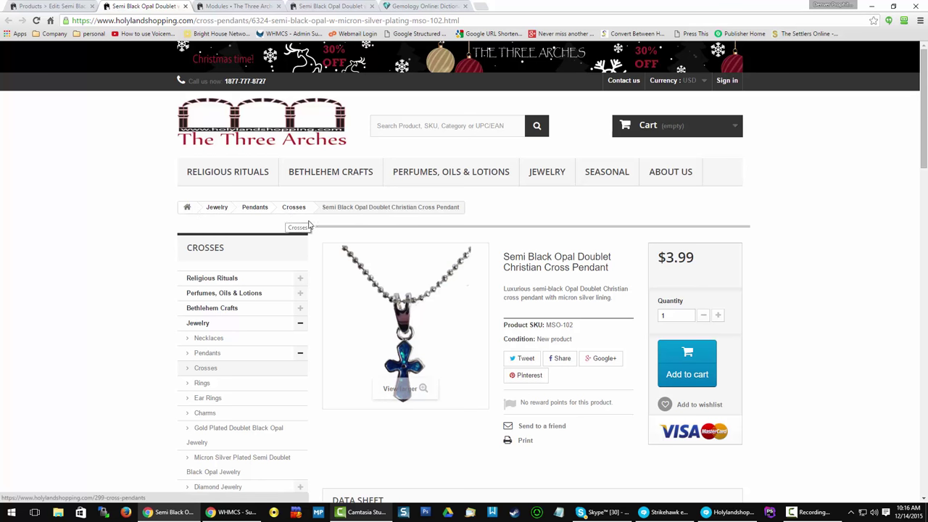
pyautogui.moveTo(560, 183)
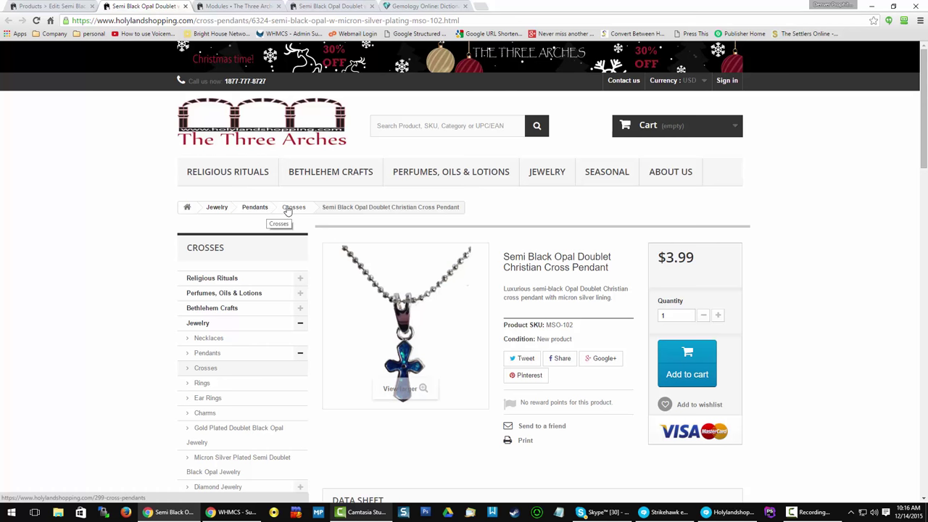
pyautogui.scroll(-2, 217, 232)
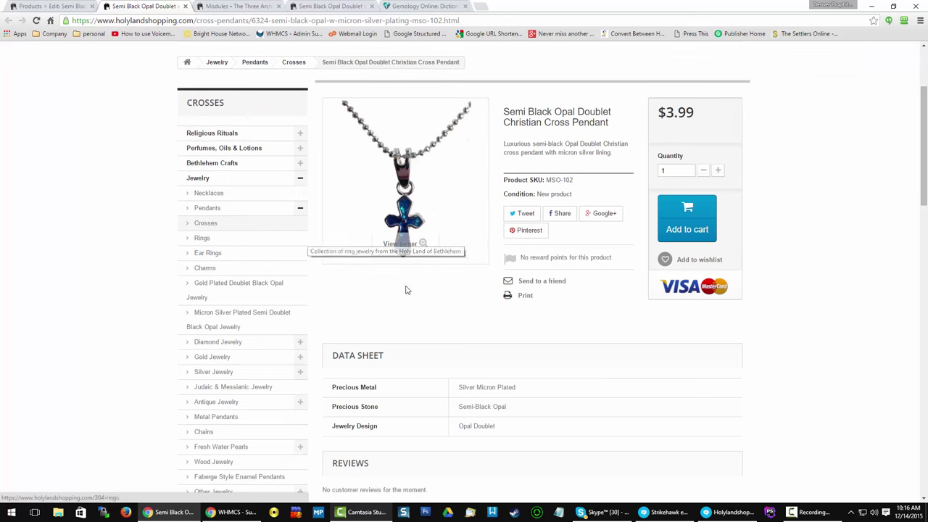
# - Open the back-office product attributes and look through the values of the Color attribute
pyautogui.click(63, 7)
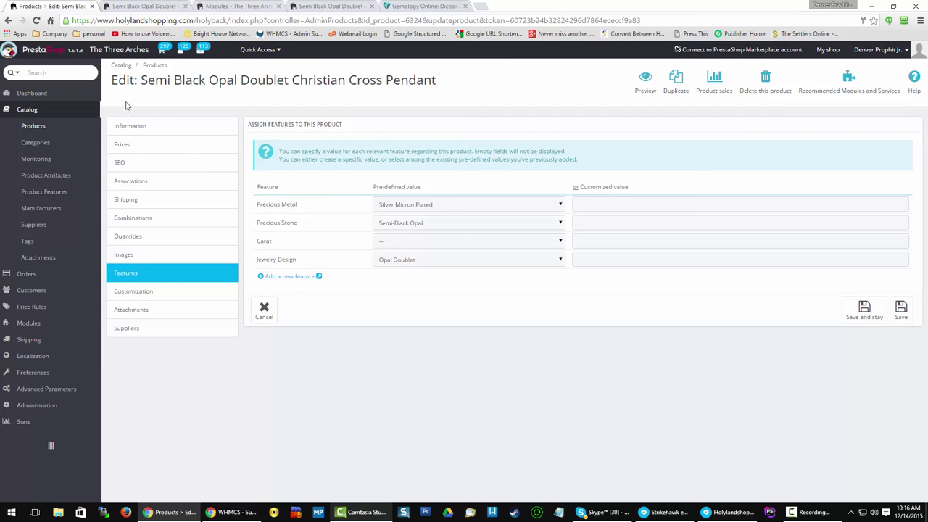
pyautogui.click(60, 175)
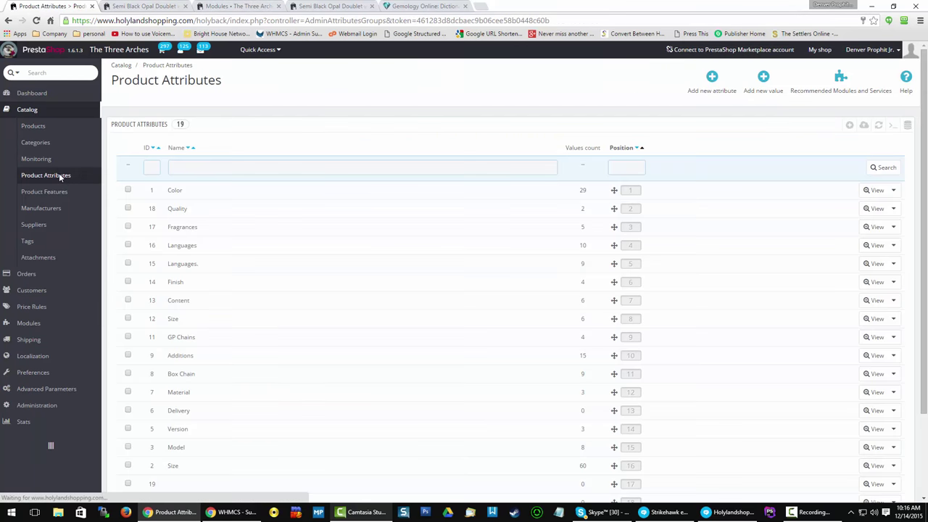
pyautogui.click(174, 191)
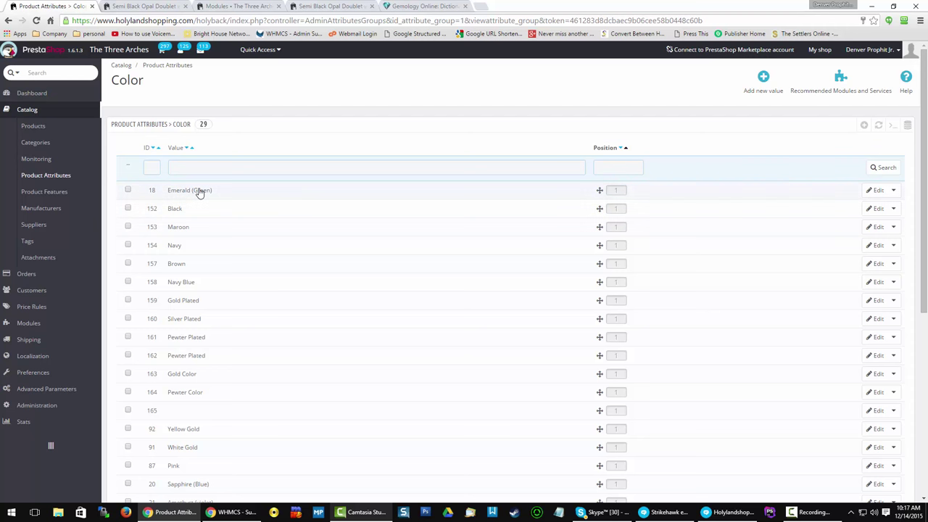
pyautogui.scroll(-2, 200, 192)
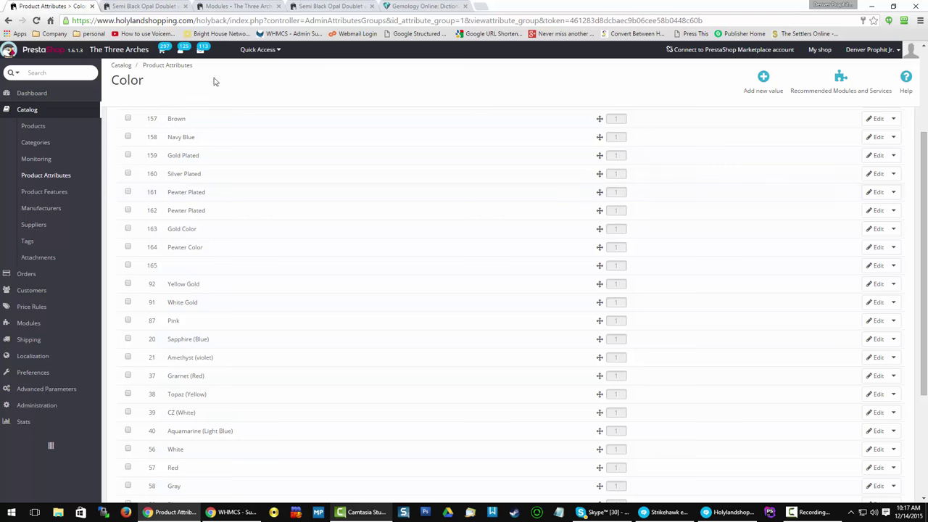
# - Open the back-office list of product features and compare it with the Data Sheet on the pendant's storefront page
pyautogui.click(60, 195)
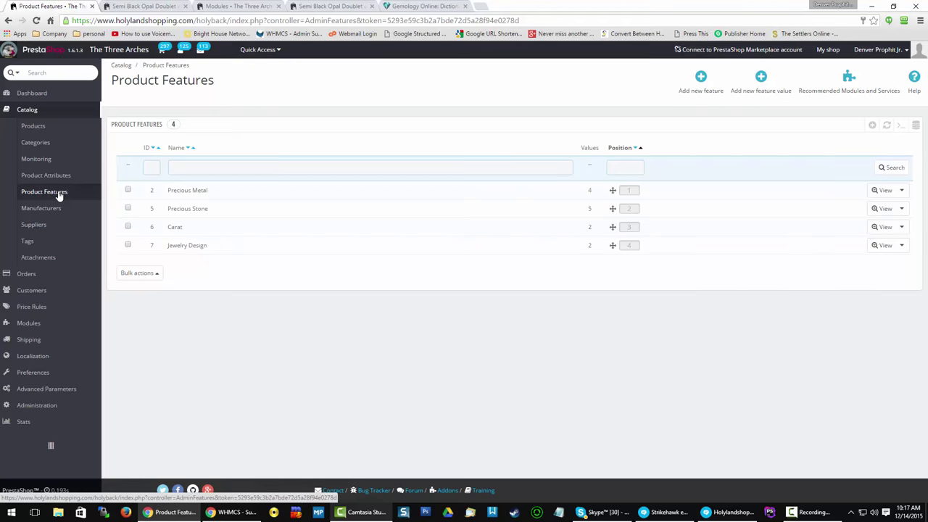
pyautogui.click(317, 6)
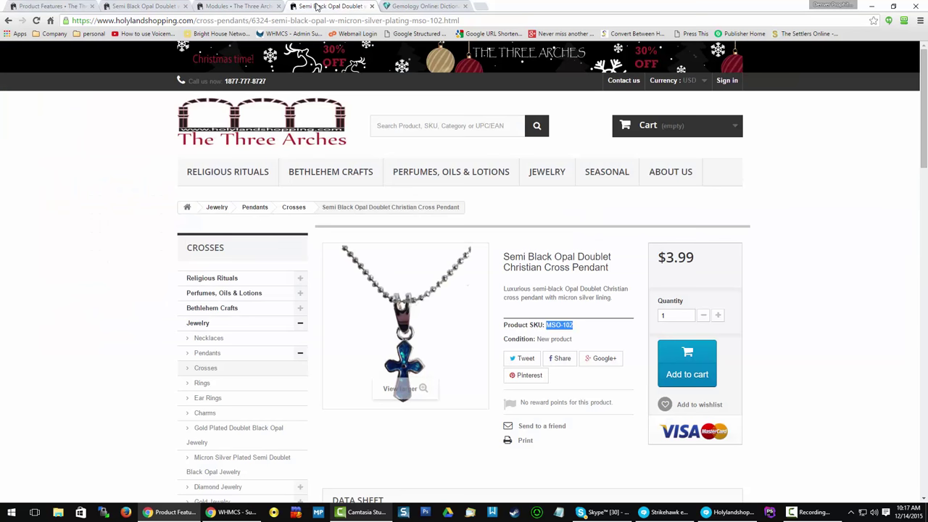
pyautogui.scroll(-2, 129, 171)
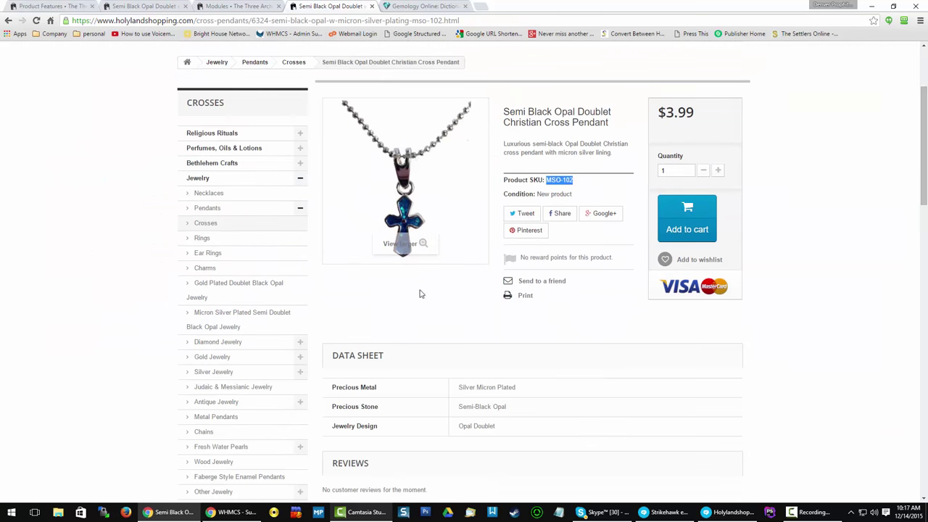
pyautogui.scroll(-1, 400, 269)
pyautogui.scroll(2, 403, 272)
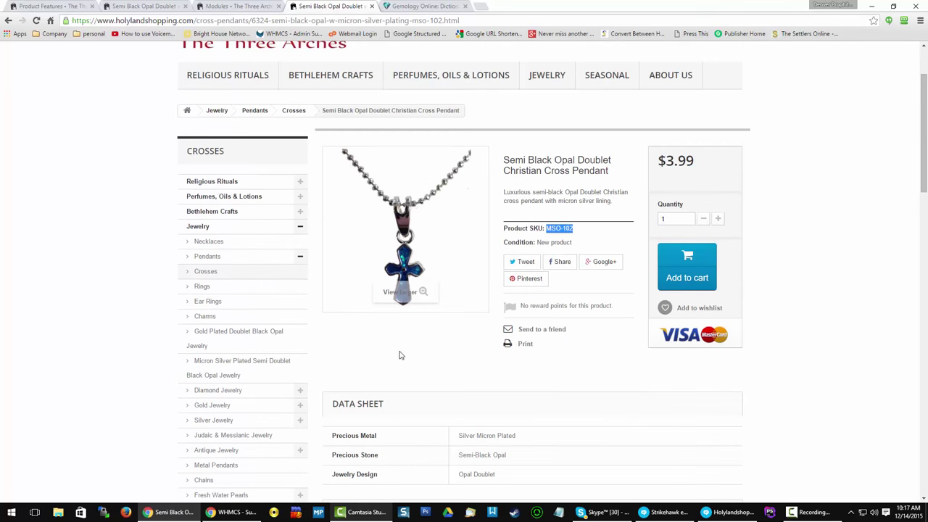
pyautogui.scroll(-1, 406, 368)
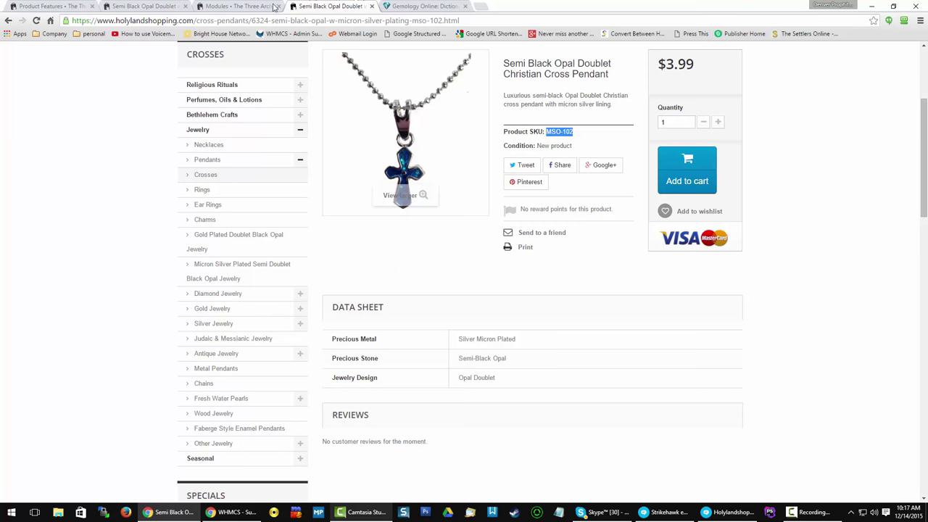
# - Open the Layered navigation block module's configuration and highlight the cron job URL that rebuilds the price index
pyautogui.click(230, 7)
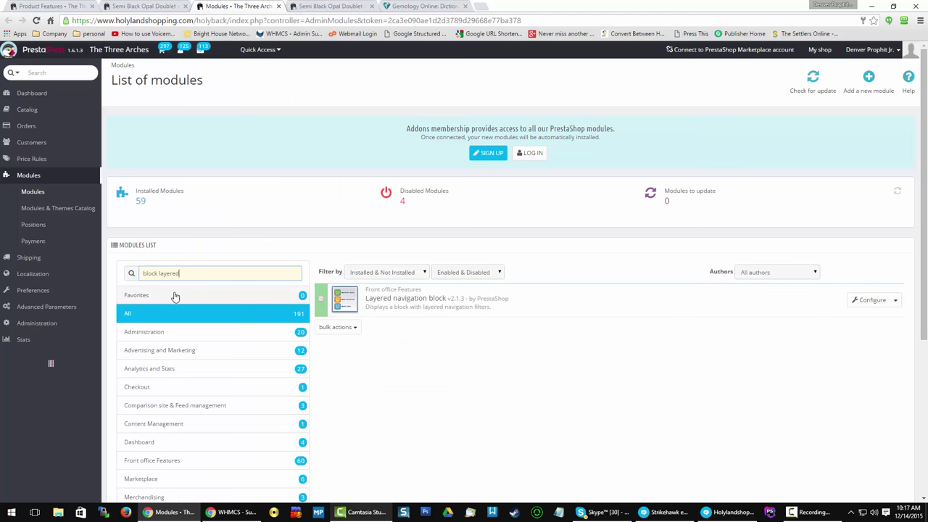
pyautogui.click(870, 300)
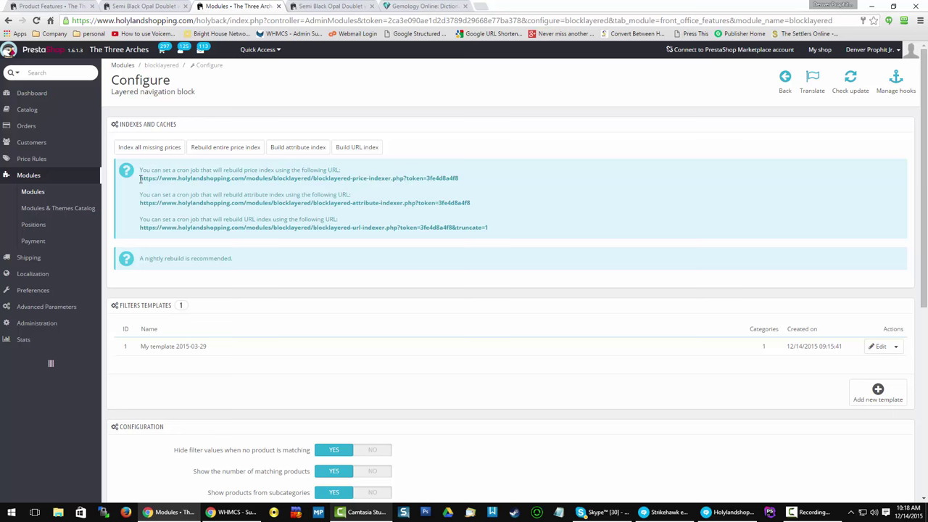
pyautogui.moveTo(142, 180); pyautogui.dragTo(465, 177)
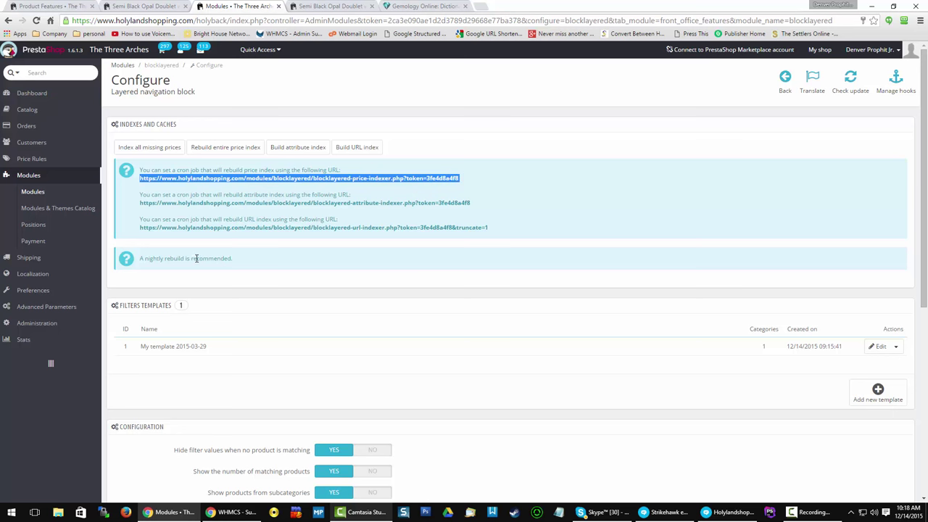
# - Open the existing filters template for editing and rename it "Jewelry Pendant Faceted Search"
pyautogui.click(876, 348)
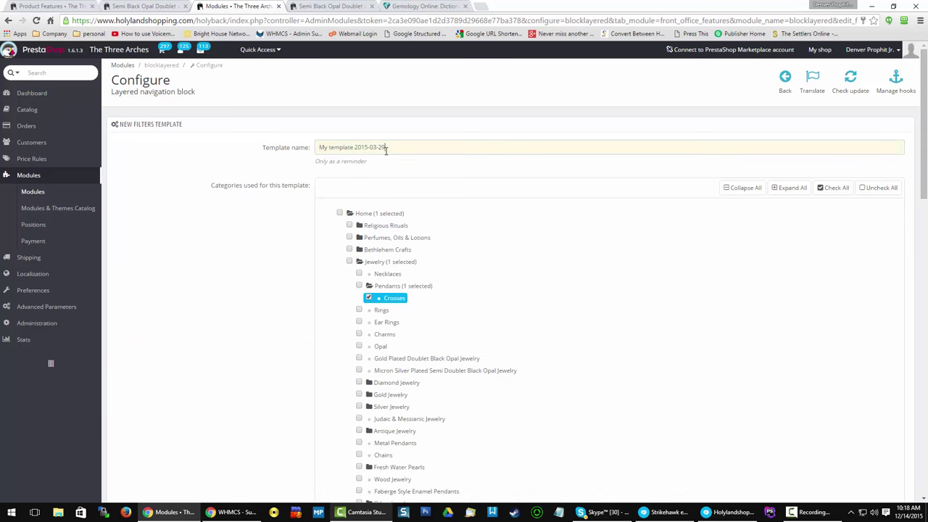
pyautogui.moveTo(386, 150); pyautogui.dragTo(250, 150)
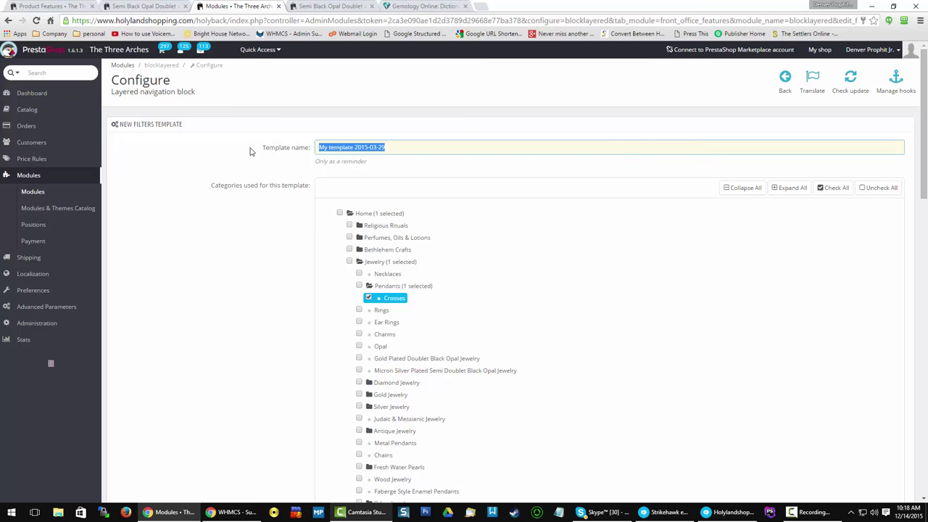
pyautogui.write('Jewelry Pendant Faceted Search')
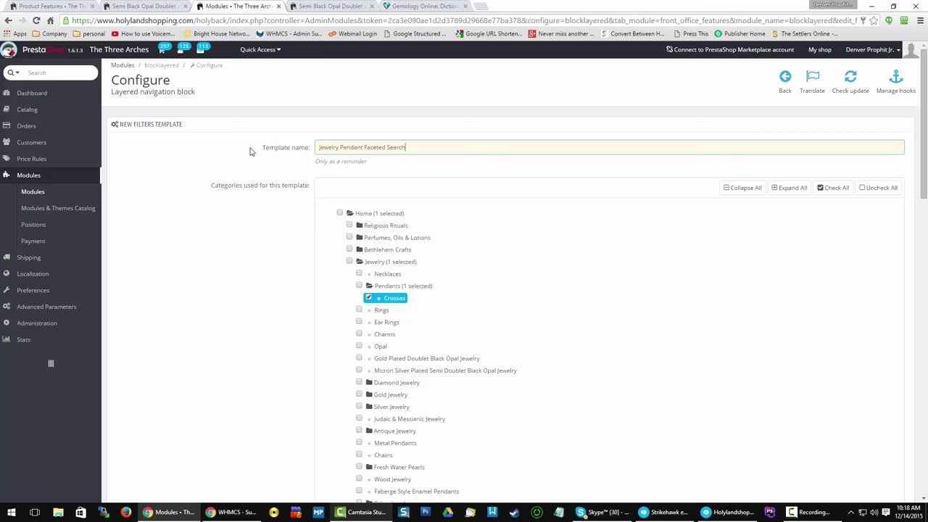
# - Disable the Sub-categories filter in the template and review its selected categories and the other available filters
pyautogui.scroll(-1, 243, 190)
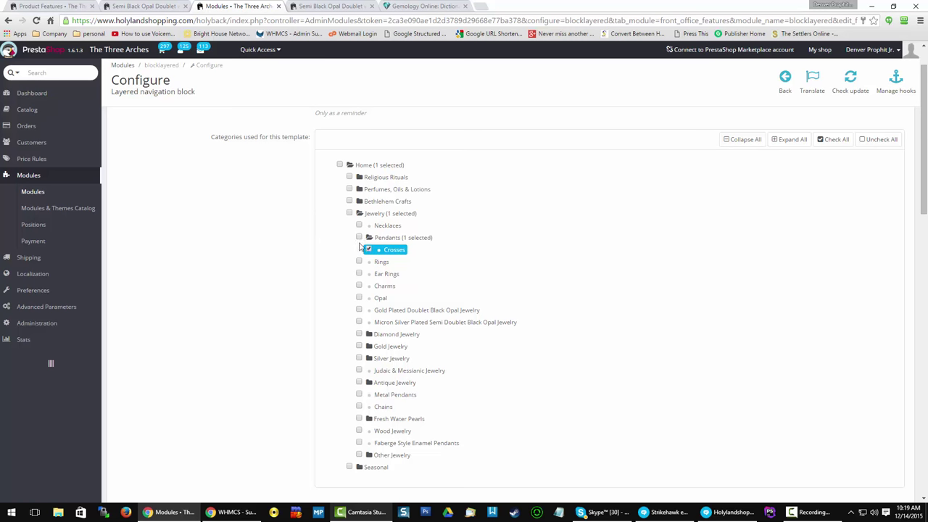
pyautogui.scroll(-6, 254, 248)
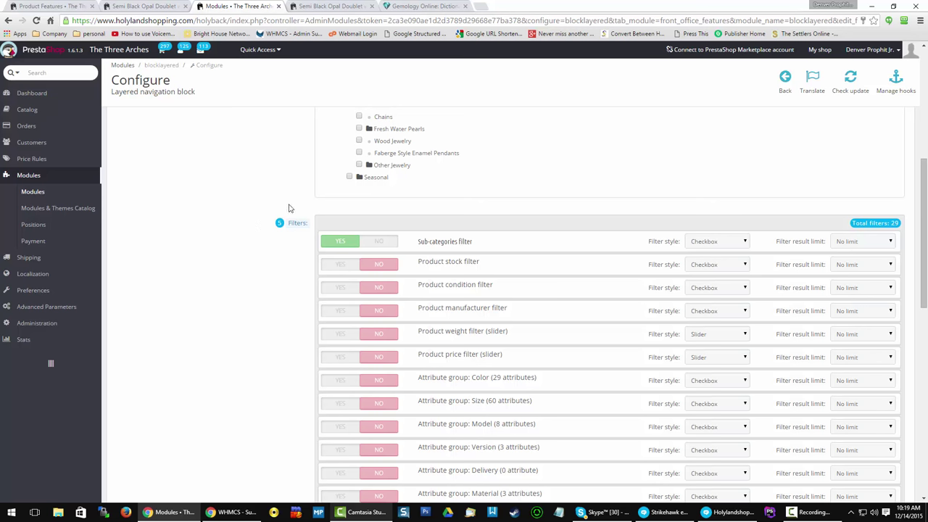
pyautogui.click(385, 246)
pyautogui.scroll(3, 228, 228)
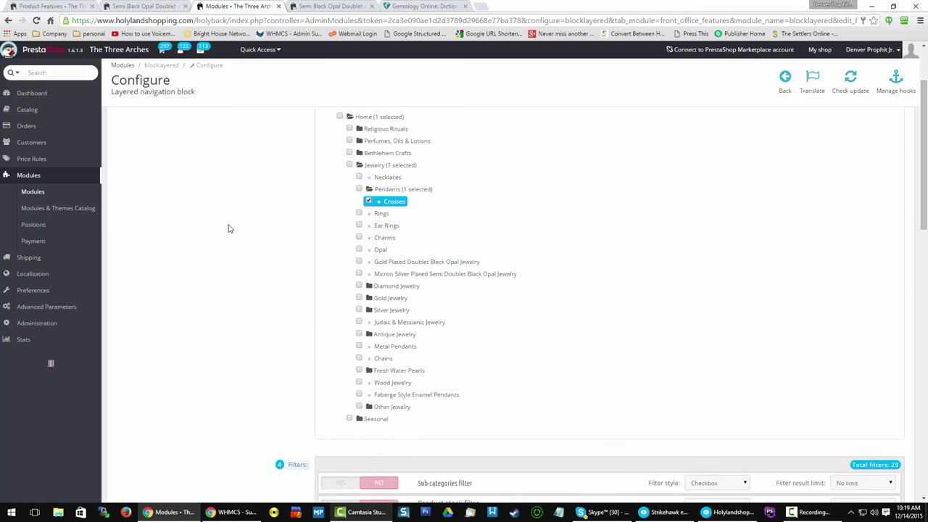
pyautogui.scroll(-3, 229, 227)
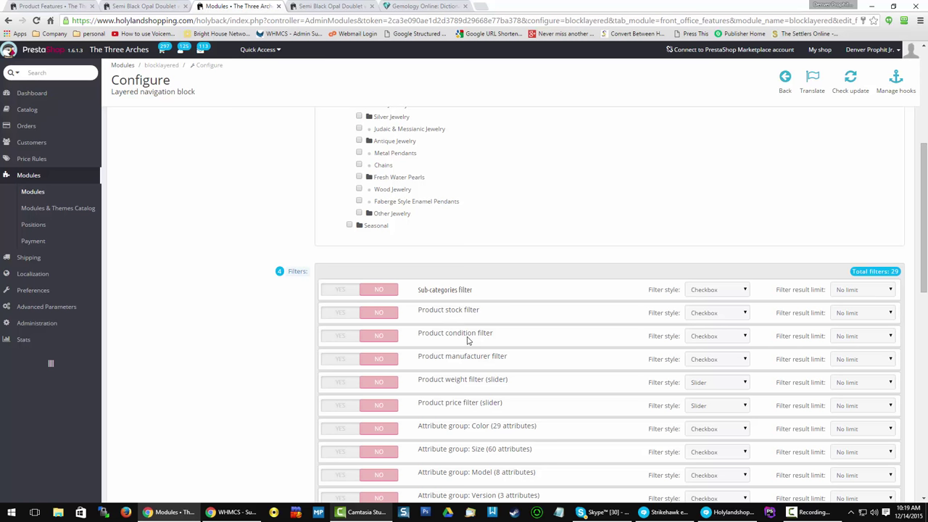
pyautogui.scroll(-1, 467, 341)
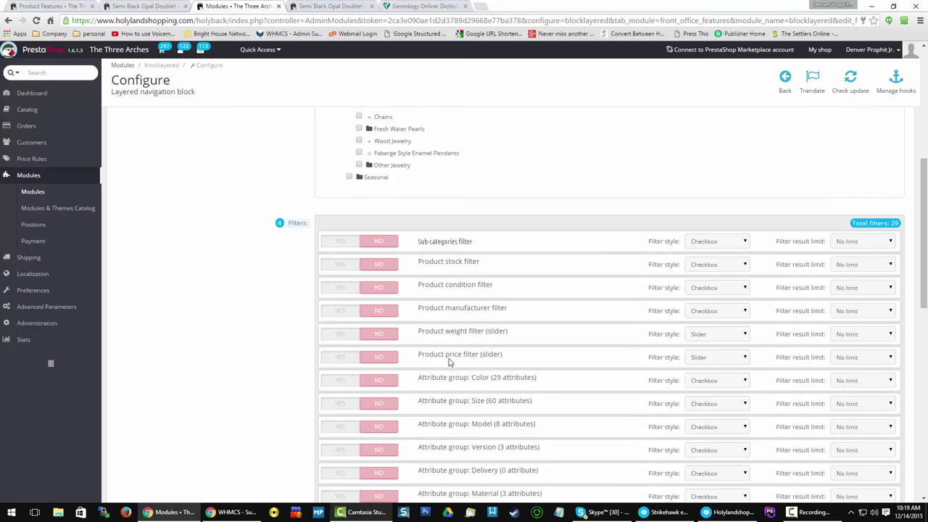
# - Open the Crosses category on the storefront and examine its feature filters and product list
pyautogui.click(348, 6)
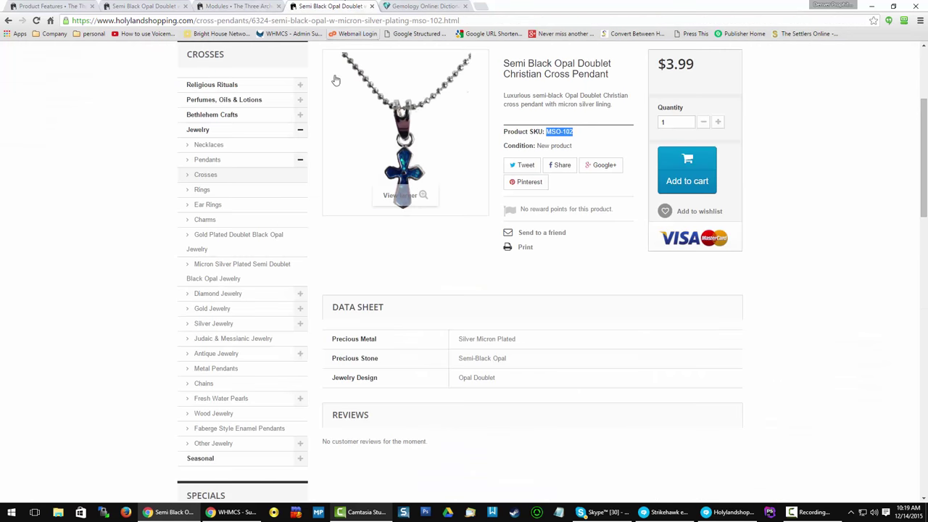
pyautogui.scroll(3, 240, 147)
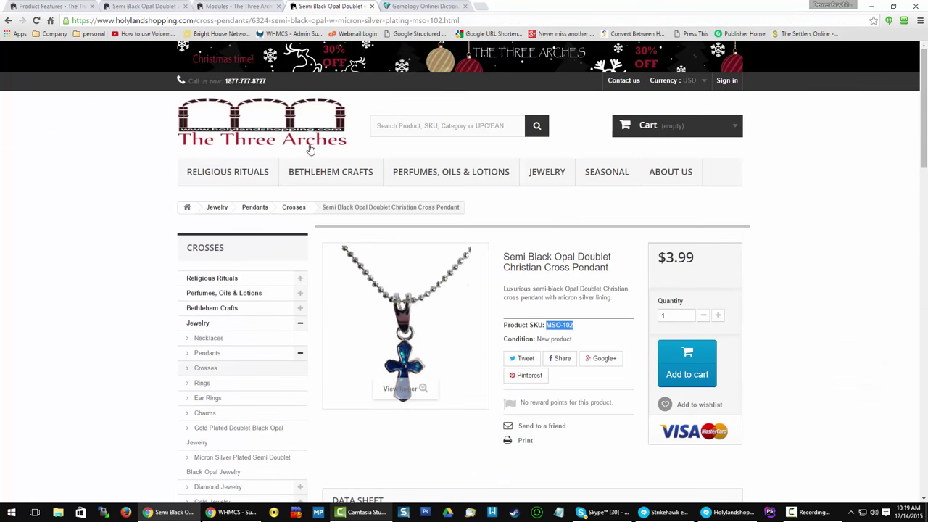
pyautogui.click(297, 208)
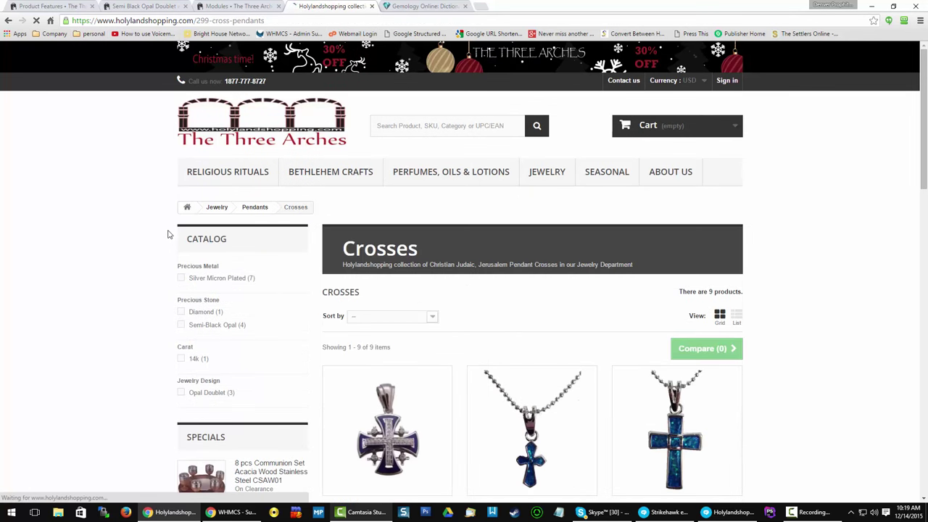
pyautogui.scroll(-3, 167, 235)
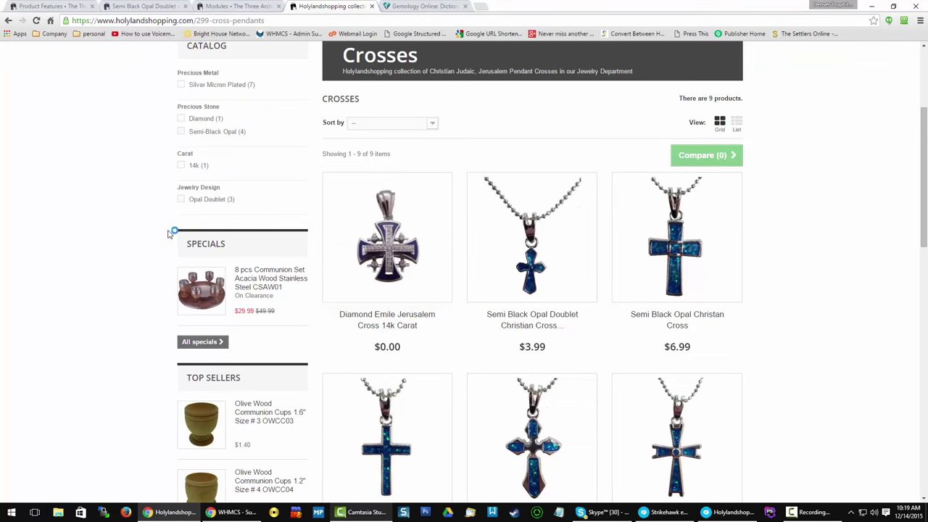
# - Enable the Product price filter (slider) in the layered navigation template and save the template
pyautogui.click(251, 6)
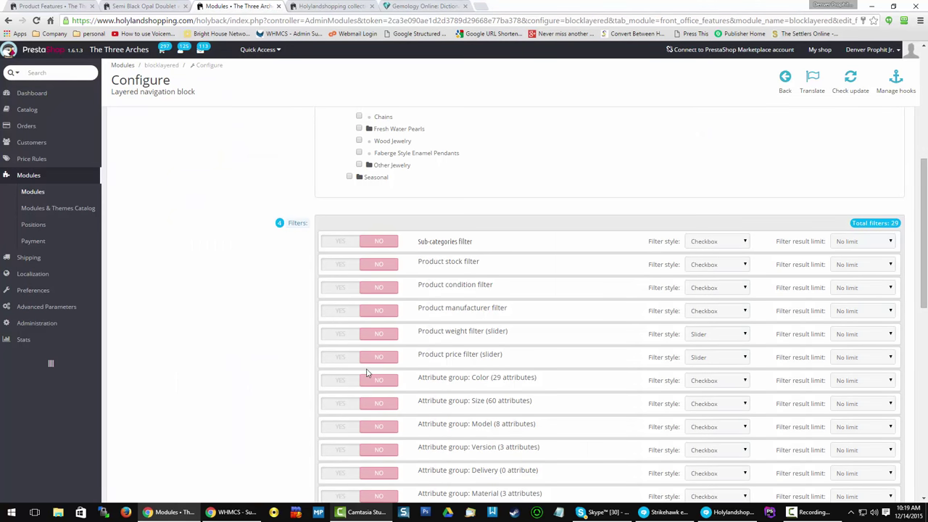
pyautogui.click(346, 359)
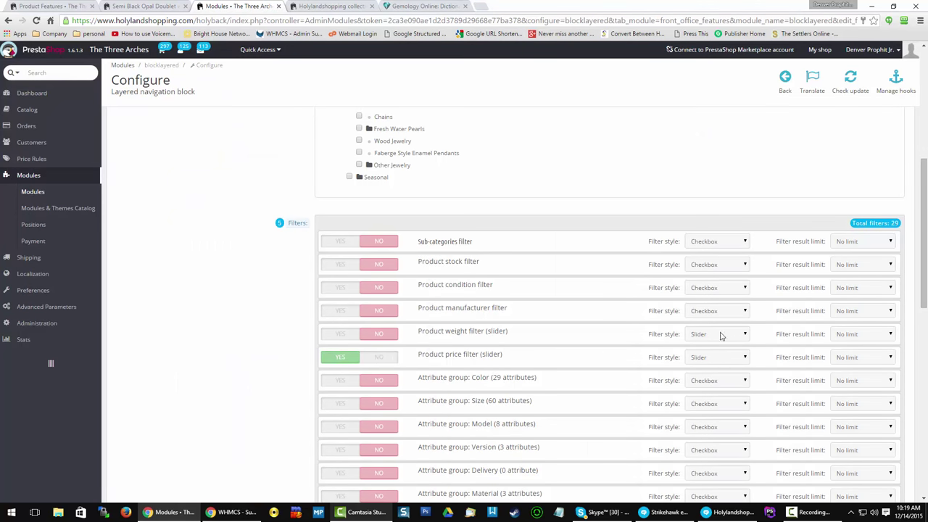
pyautogui.scroll(-8, 406, 275)
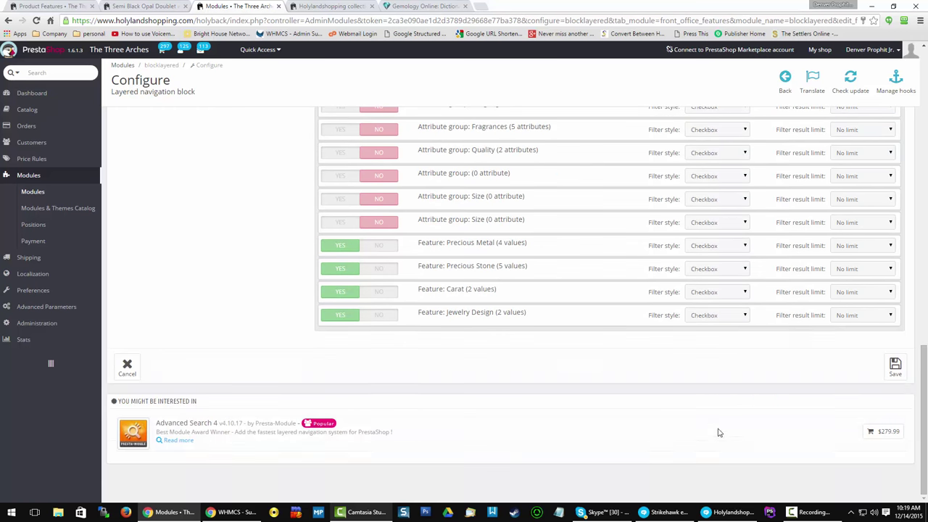
pyautogui.click(894, 365)
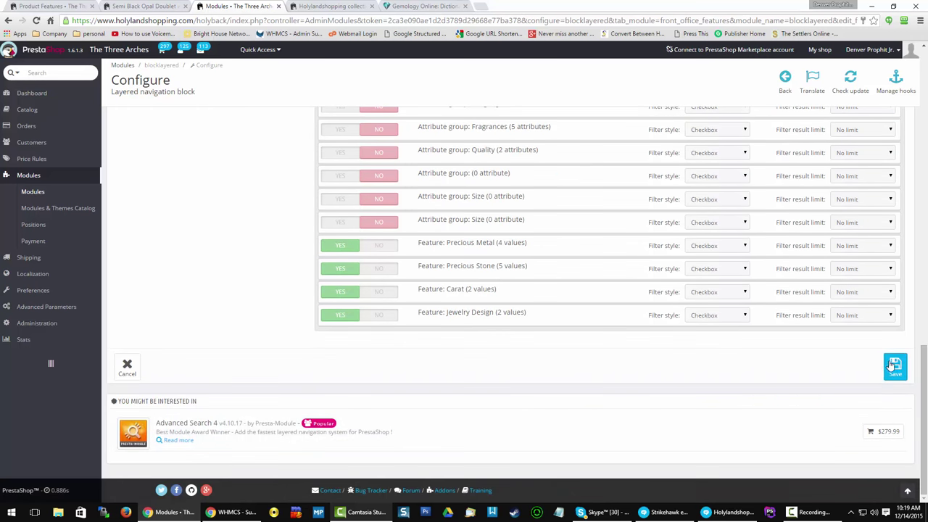
# - Reload the storefront Crosses category and narrow its price filter to the range $0.00 - $6.39
pyautogui.click(328, 6)
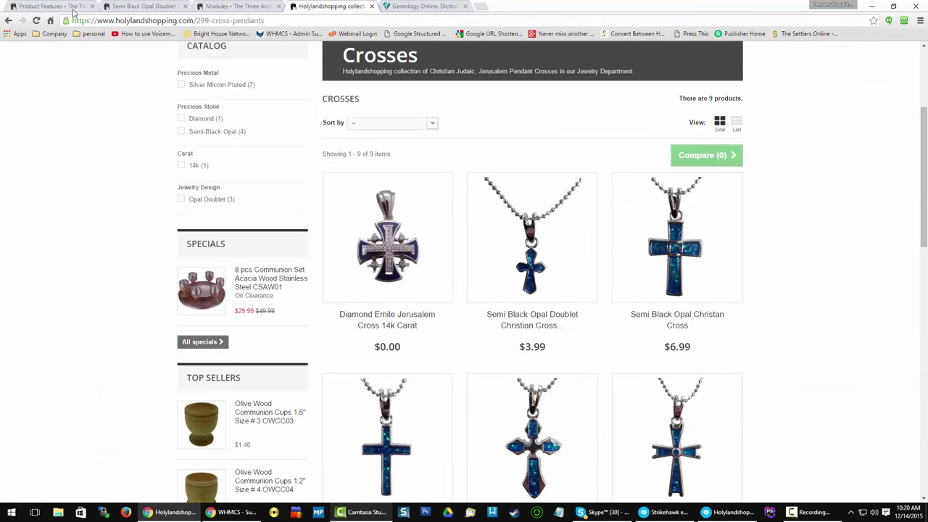
pyautogui.click(37, 20)
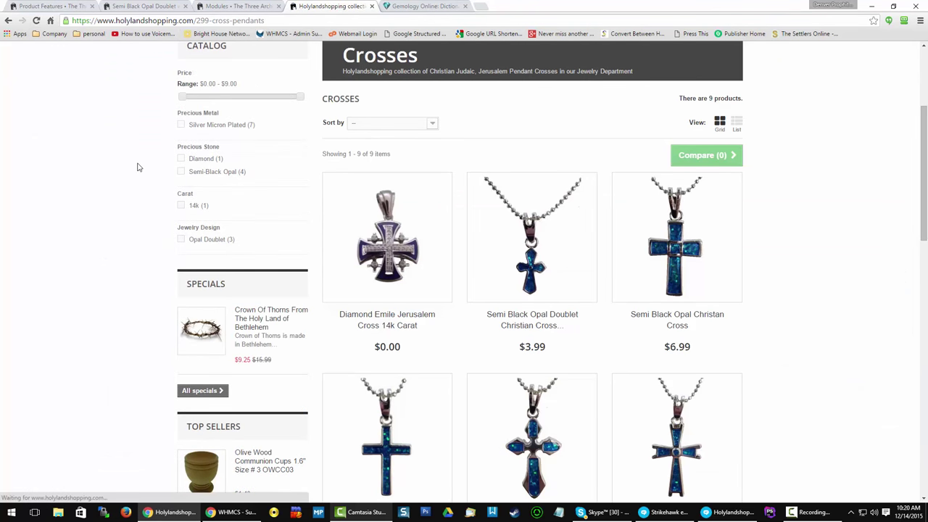
pyautogui.scroll(1, 130, 145)
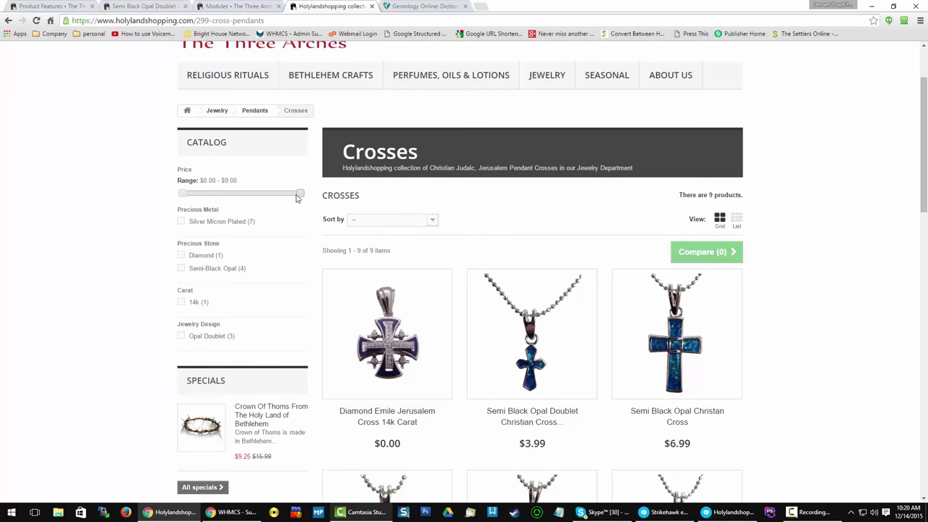
pyautogui.moveTo(300, 194); pyautogui.dragTo(265, 194)
pyautogui.scroll(-5, 109, 222)
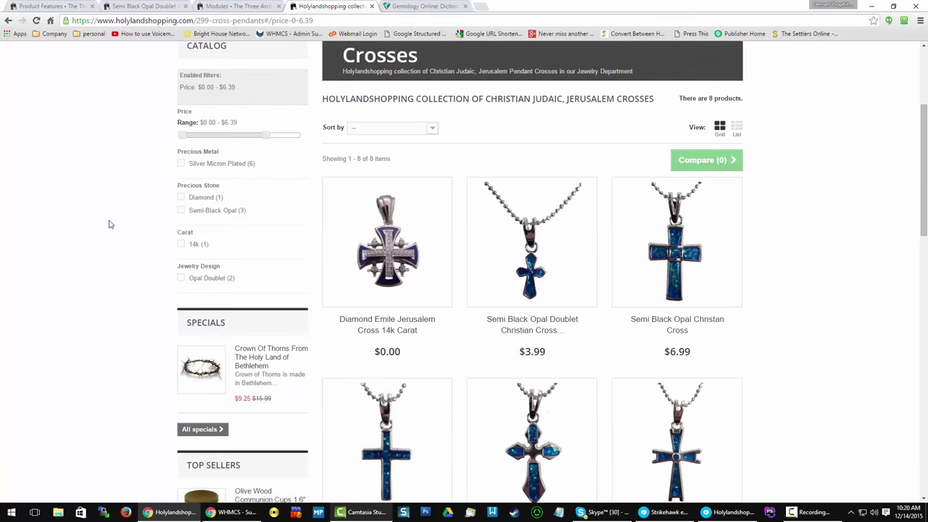
# - Review the filtered Crosses products on the storefront and narrow the price filter to the range $0.00 - $4.23
pyautogui.moveTo(486, 273)
pyautogui.scroll(-2, 659, 294)
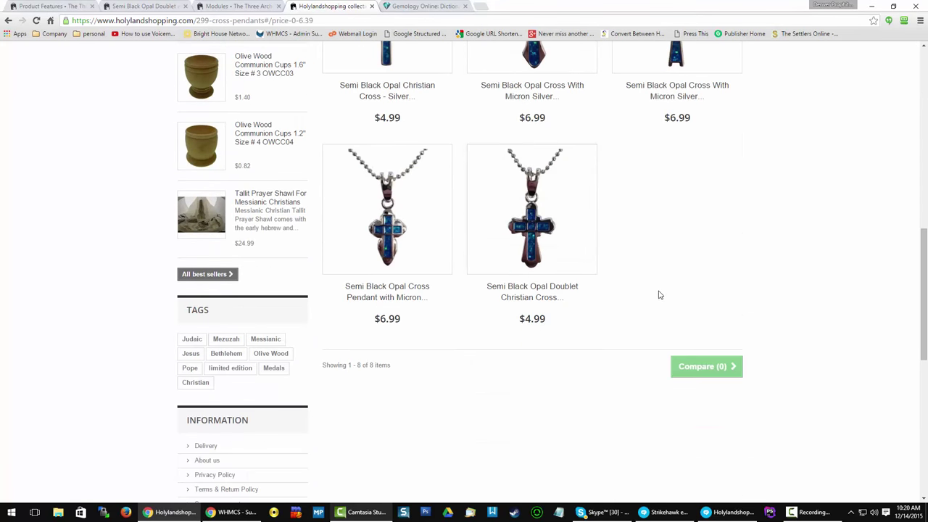
pyautogui.scroll(6, 659, 294)
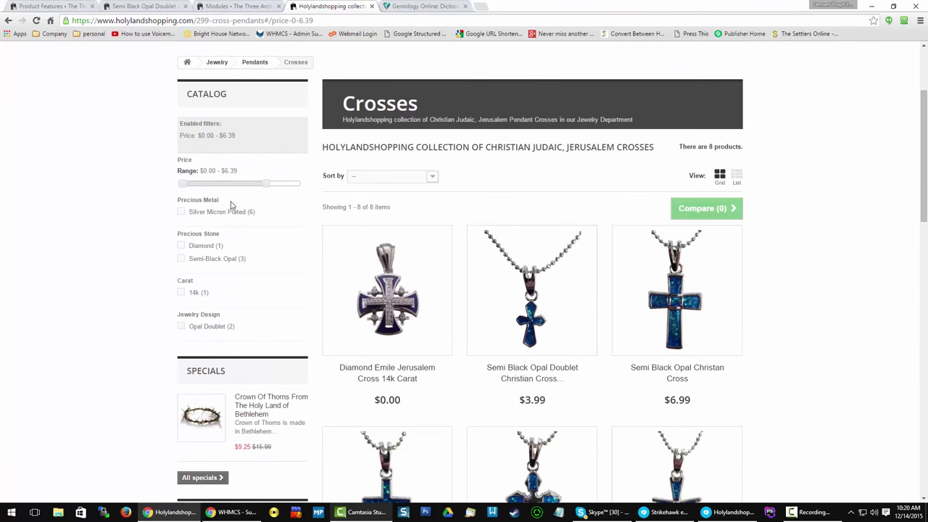
pyautogui.moveTo(266, 184); pyautogui.dragTo(239, 188)
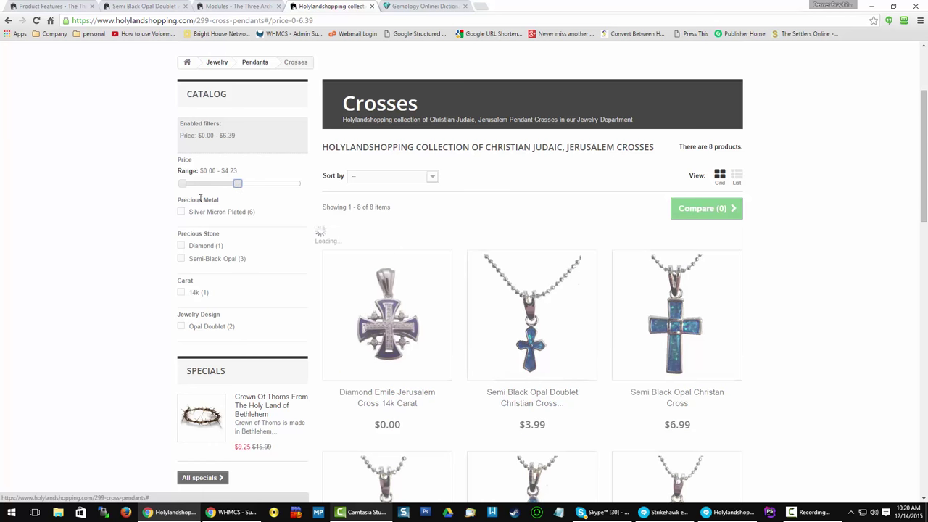
pyautogui.scroll(-3, 133, 198)
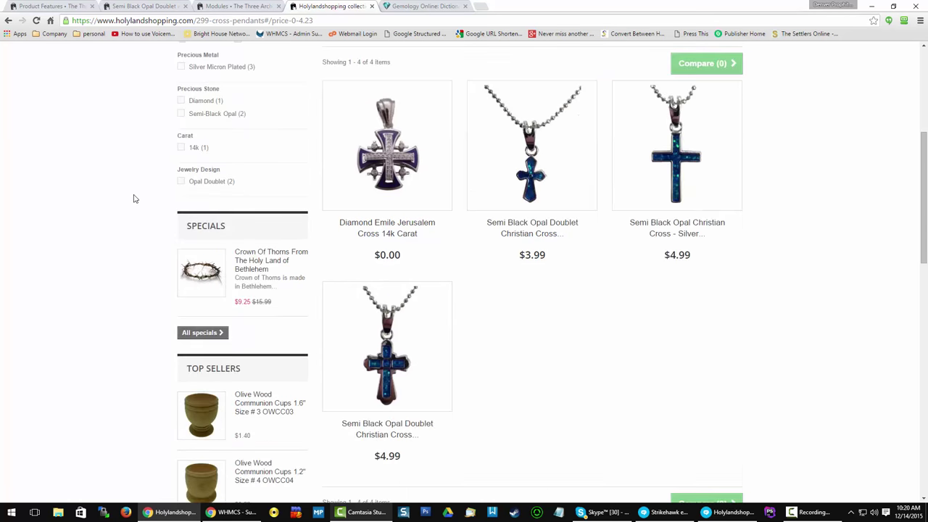
pyautogui.scroll(3, 134, 199)
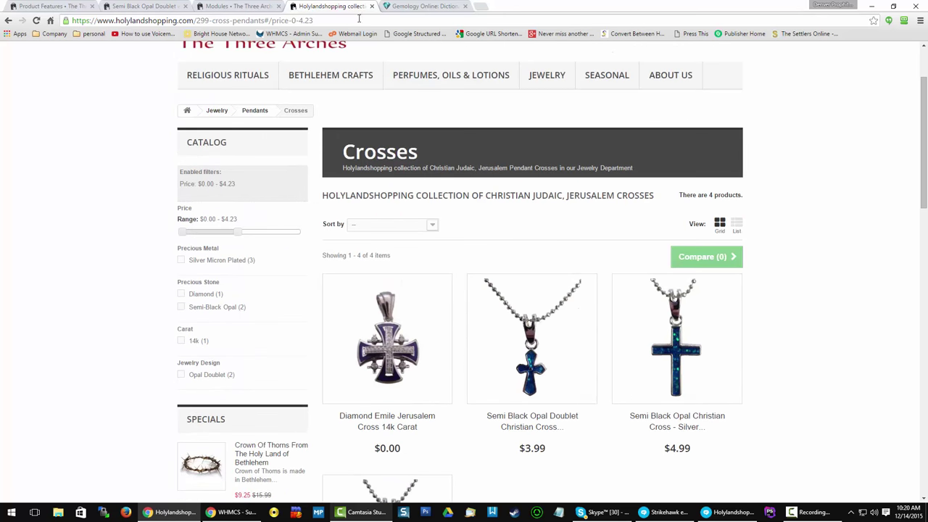
# - Open the Jewelry Pendant Faceted Search template in the layered navigation module for editing and disable its Product price filter (slider)
pyautogui.click(254, 6)
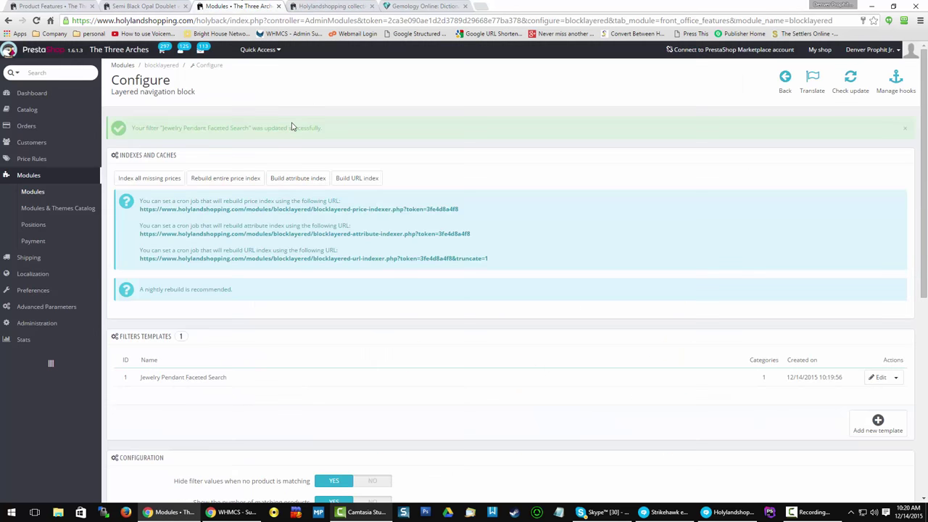
pyautogui.scroll(-3, 326, 162)
pyautogui.scroll(3, 326, 162)
pyautogui.scroll(-5, 353, 228)
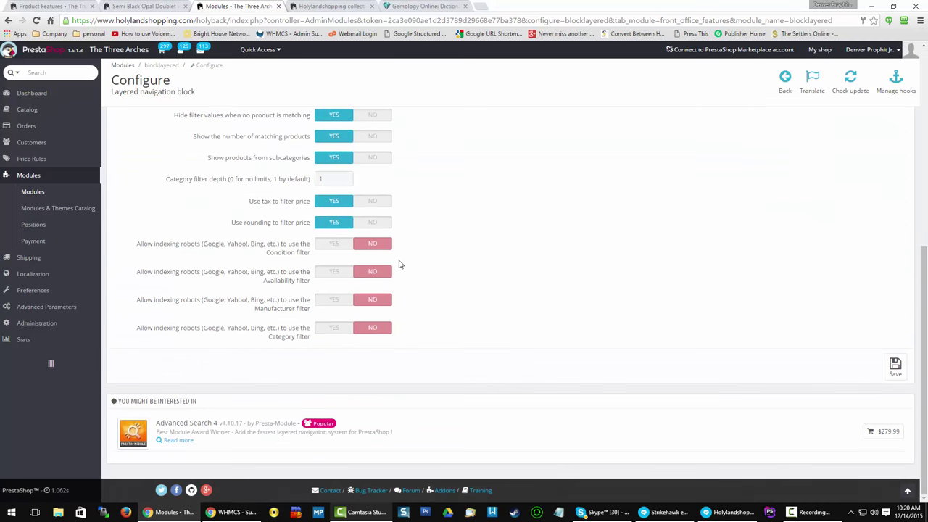
pyautogui.scroll(3, 398, 263)
pyautogui.click(876, 253)
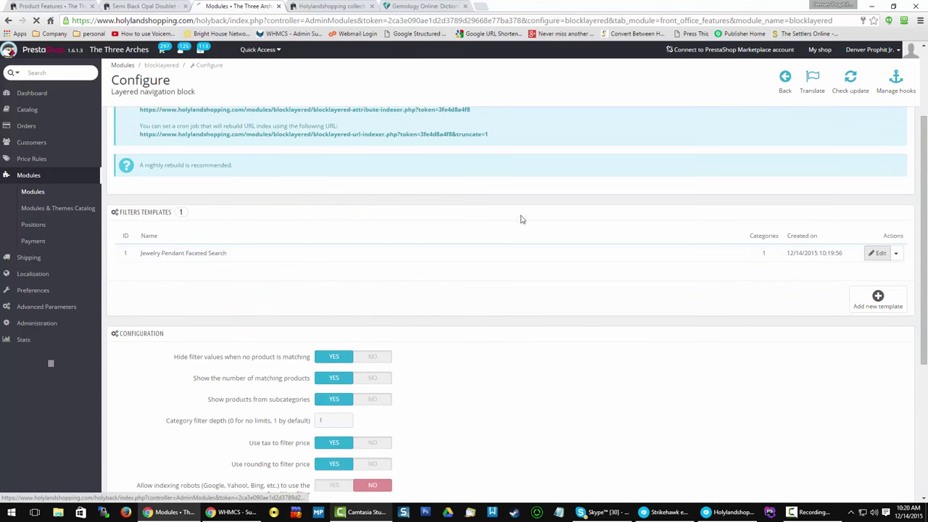
pyautogui.scroll(-10, 404, 193)
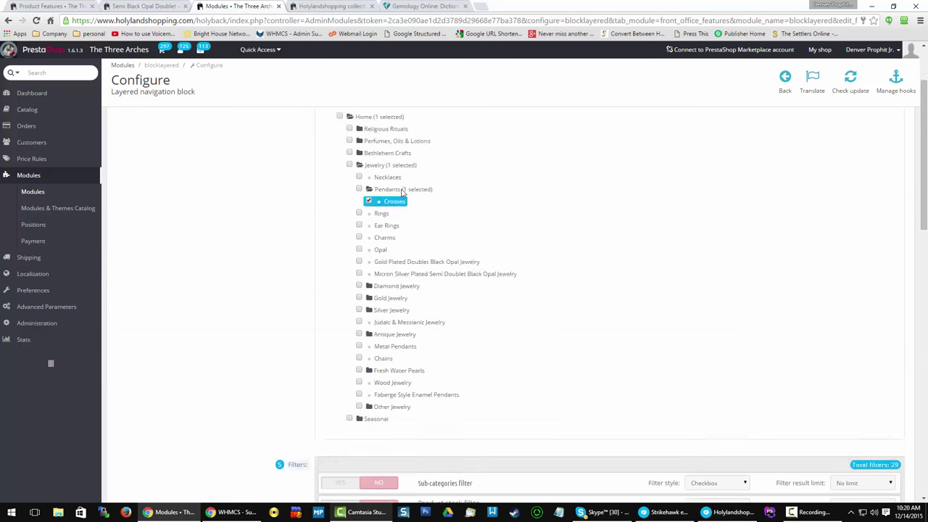
pyautogui.click(387, 263)
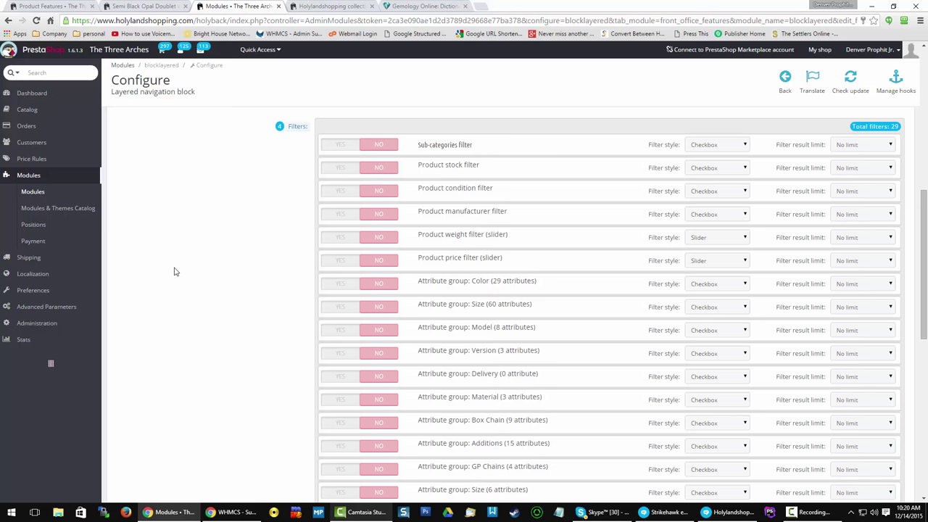
# - Review the template's filter list and examine the filter style options of the Precious Metal feature
pyautogui.scroll(-2, 170, 274)
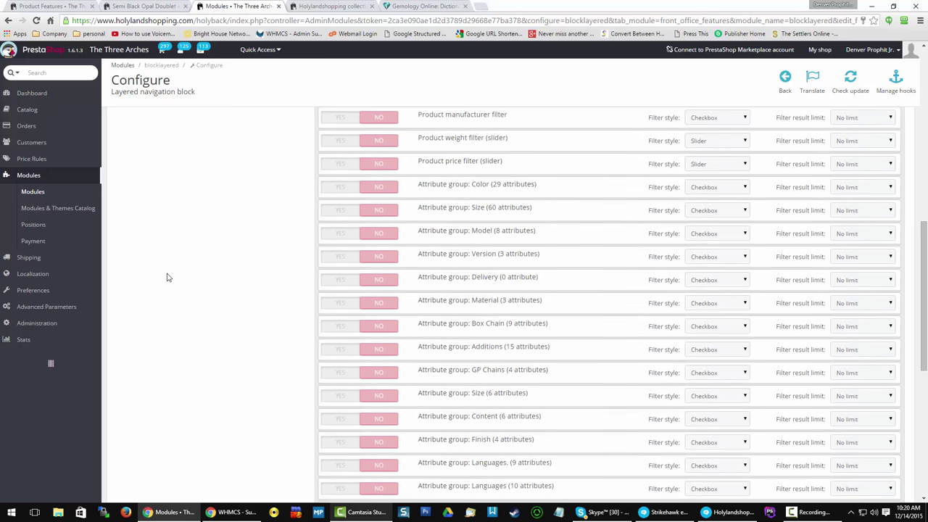
pyautogui.scroll(-4, 167, 277)
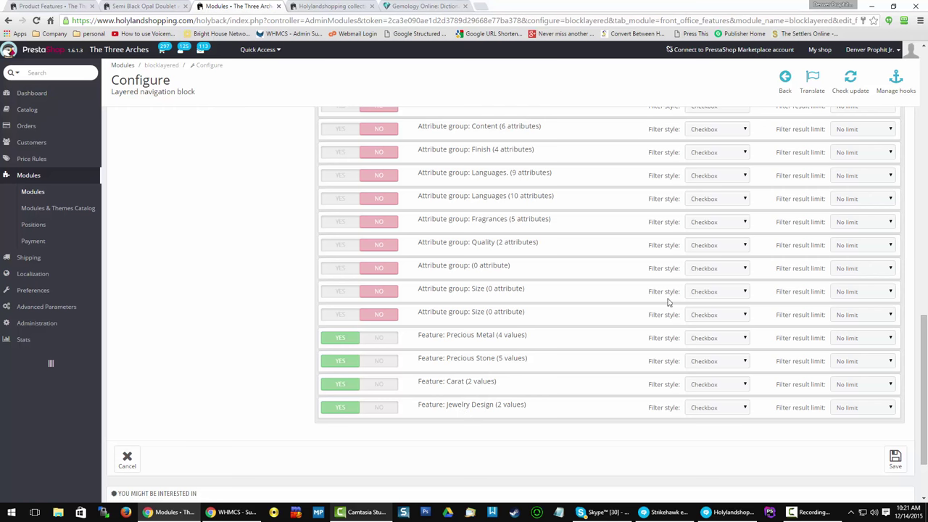
pyautogui.scroll(5, 651, 211)
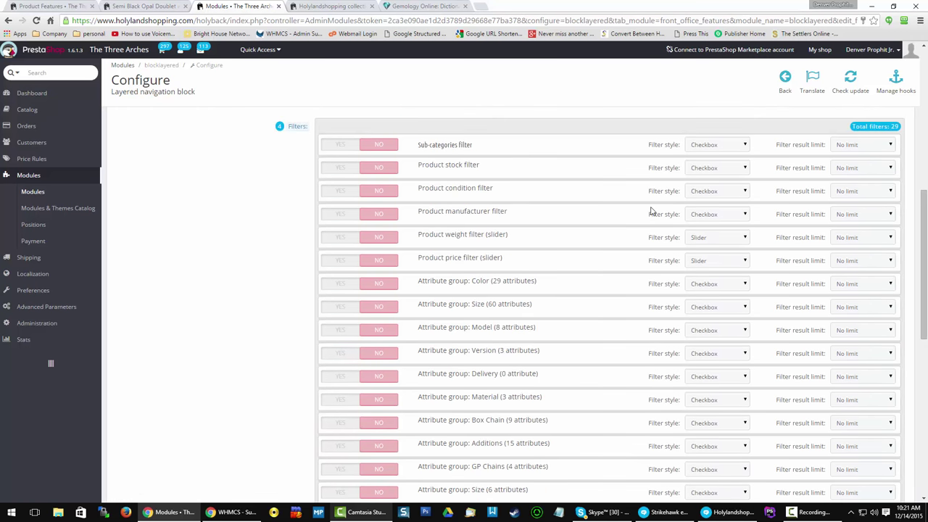
pyautogui.scroll(-6, 651, 210)
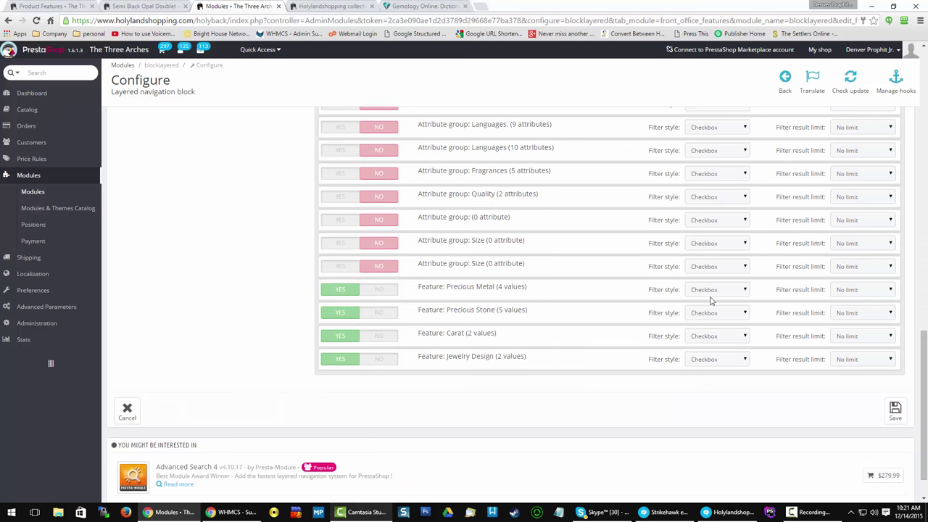
pyautogui.click(703, 291)
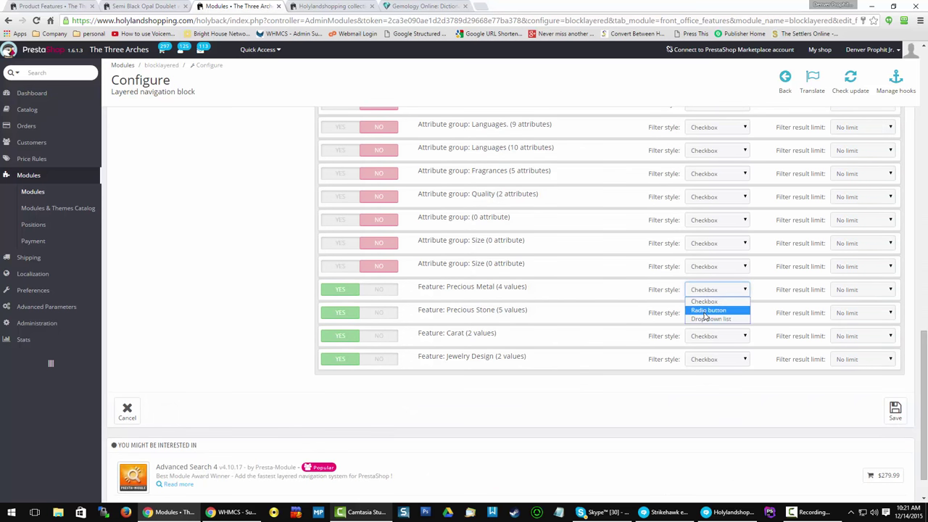
pyautogui.click(640, 290)
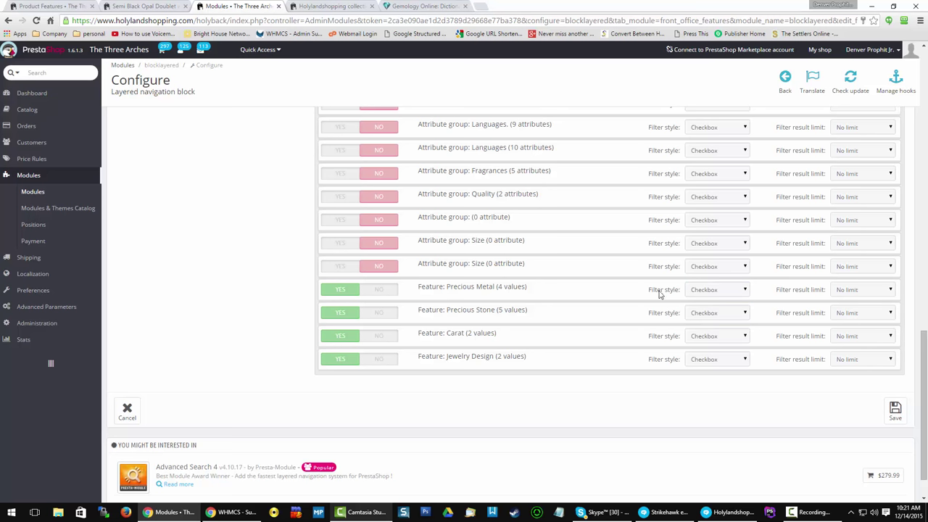
pyautogui.click(722, 292)
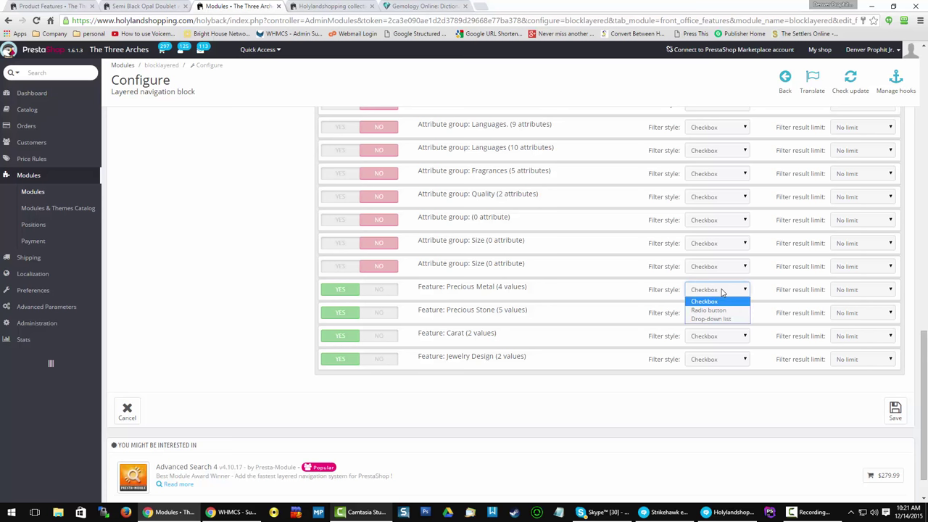
pyautogui.click(721, 292)
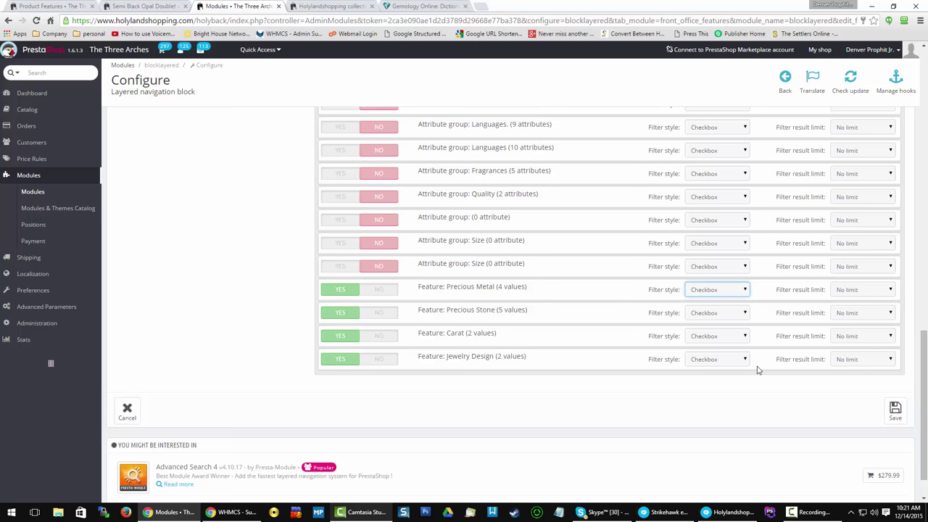
# - Examine the filter result limit options of the Jewelry Design feature and look over the template's filters again
pyautogui.click(866, 362)
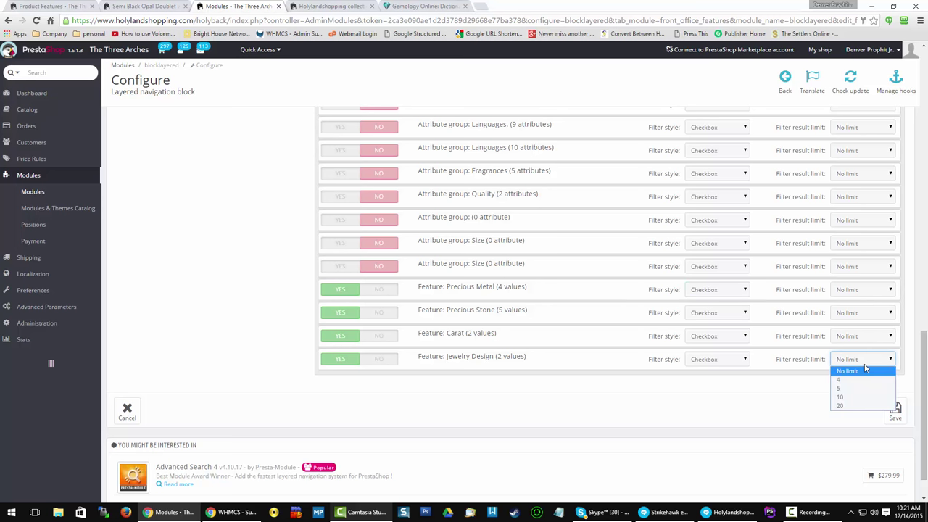
pyautogui.click(783, 357)
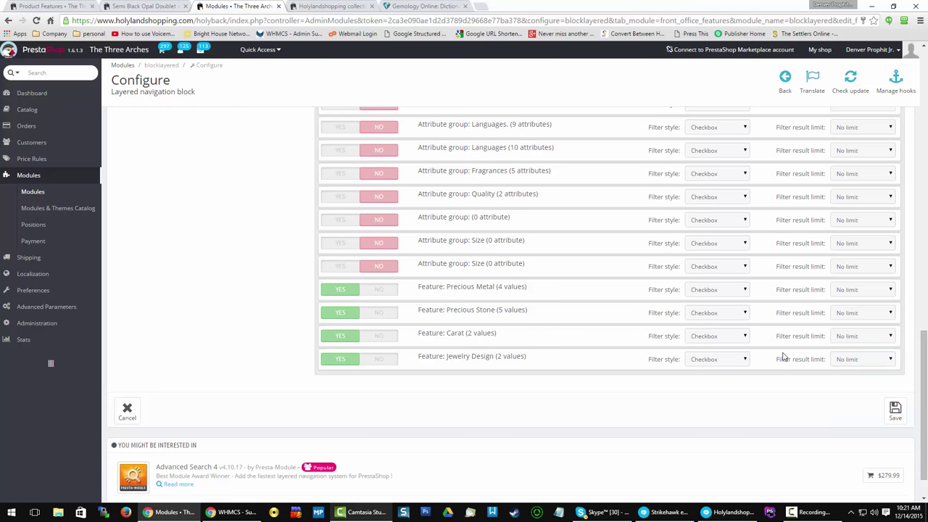
pyautogui.scroll(8, 783, 357)
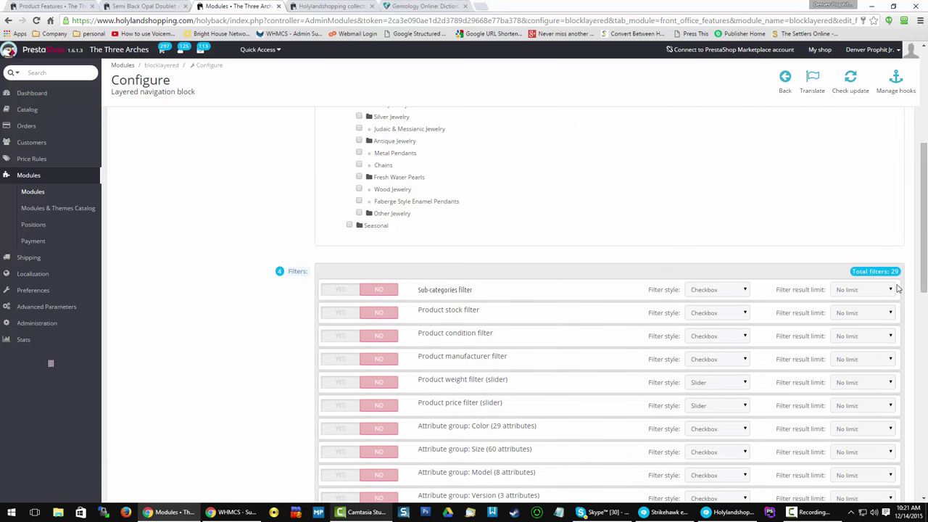
pyautogui.scroll(-7, 729, 259)
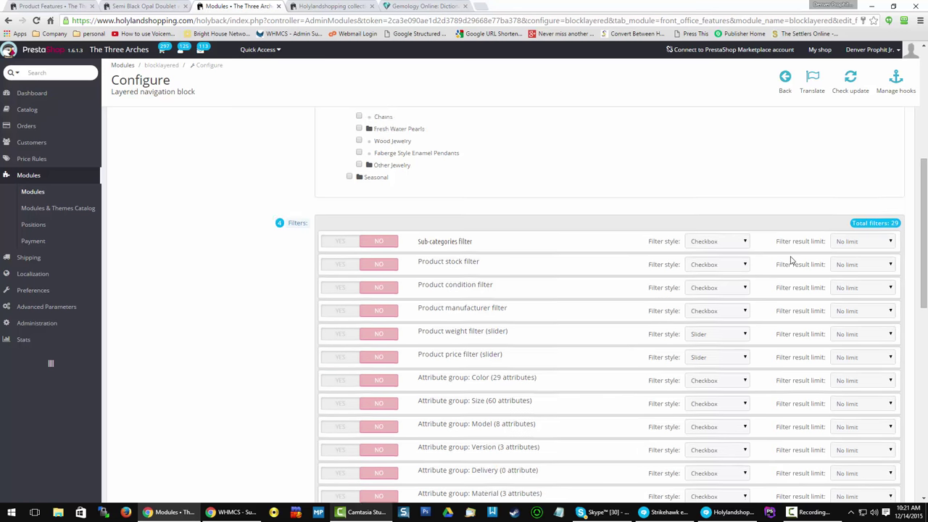
pyautogui.scroll(-2, 613, 320)
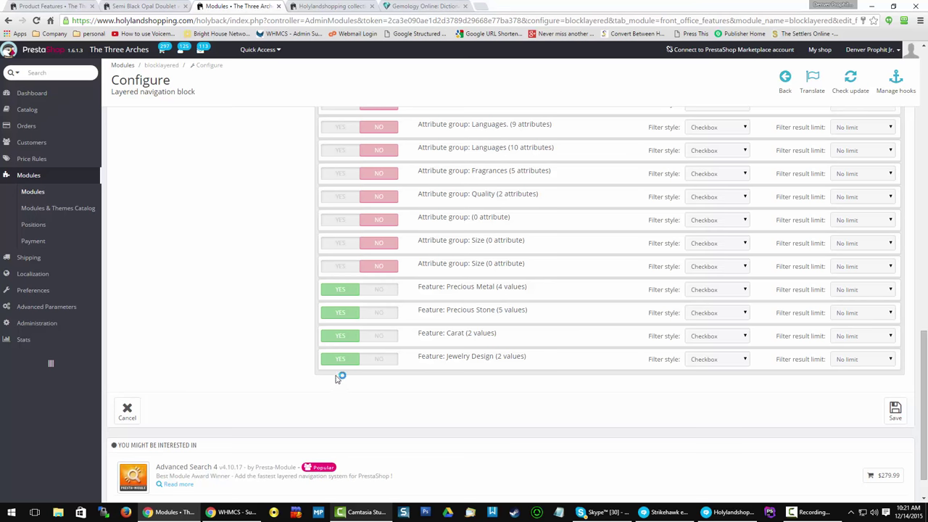
# - Review the template name and the category tree used for the template, including the Crosses category under Pendants
pyautogui.scroll(8, 336, 367)
pyautogui.scroll(5, 313, 351)
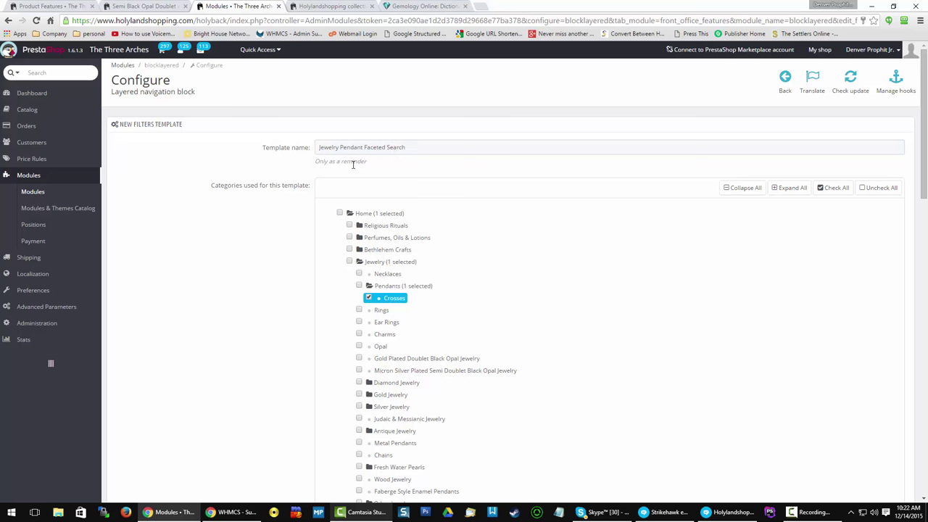
pyautogui.scroll(-2, 166, 227)
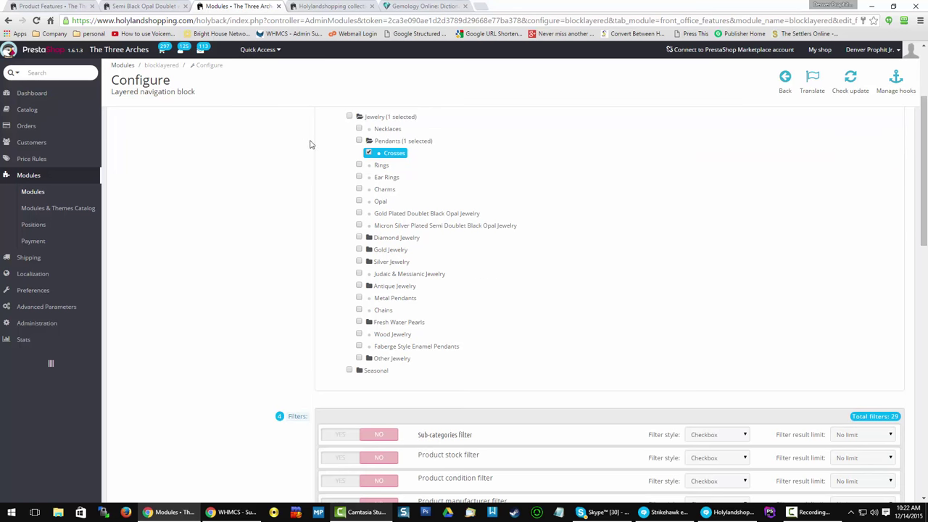
pyautogui.scroll(1, 290, 178)
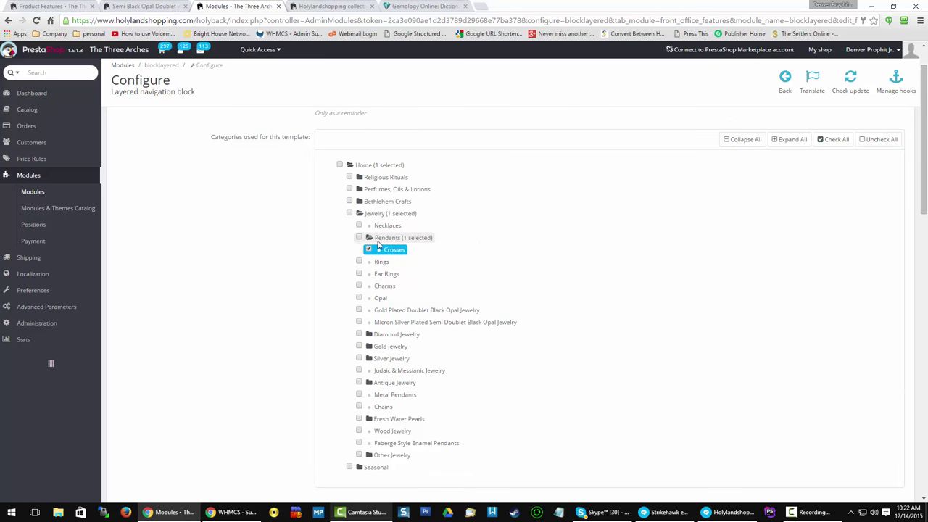
pyautogui.scroll(-2, 221, 254)
pyautogui.scroll(3, 251, 242)
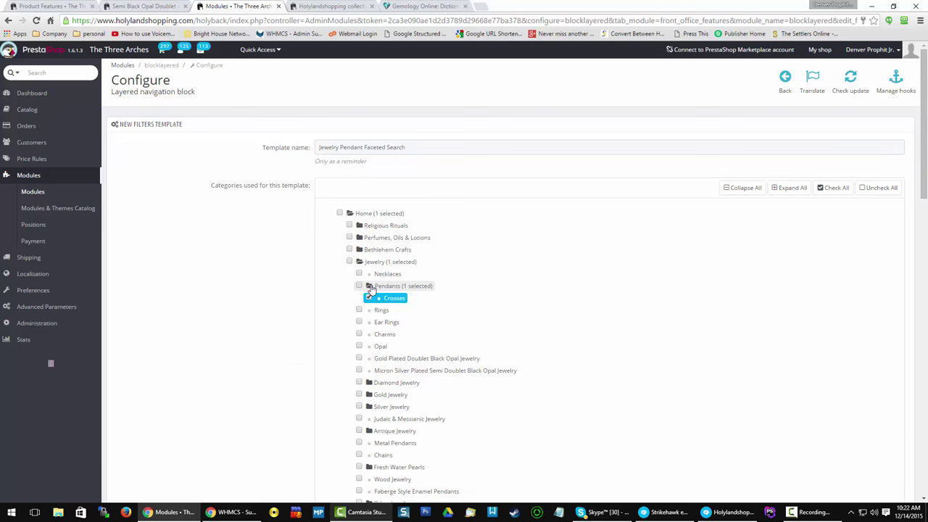
# - Review the template's attribute group and feature filters, and return to the Crosses category on the storefront
pyautogui.scroll(-5, 197, 265)
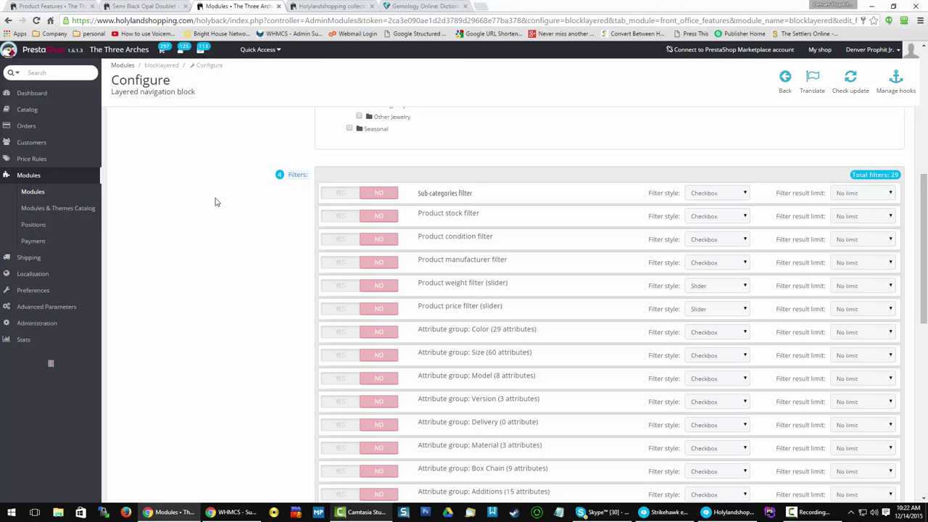
pyautogui.scroll(-2, 214, 202)
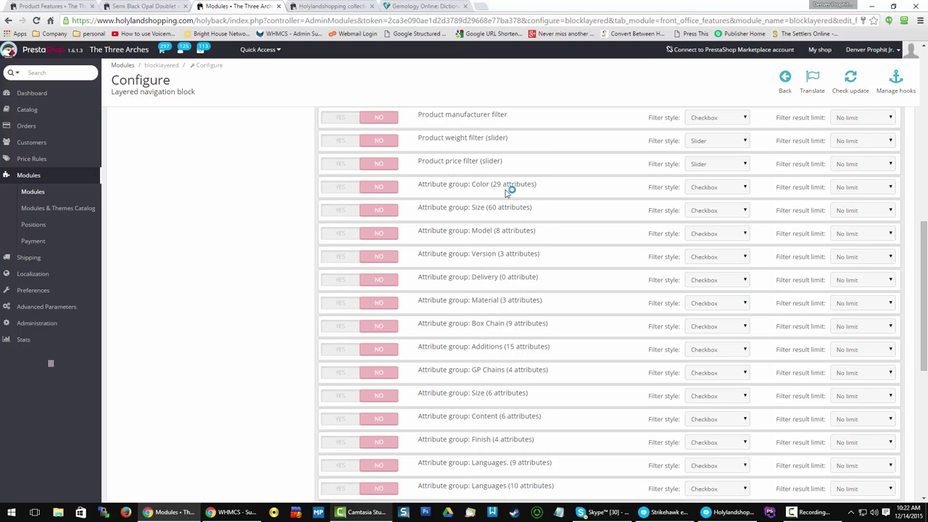
pyautogui.scroll(-2, 428, 227)
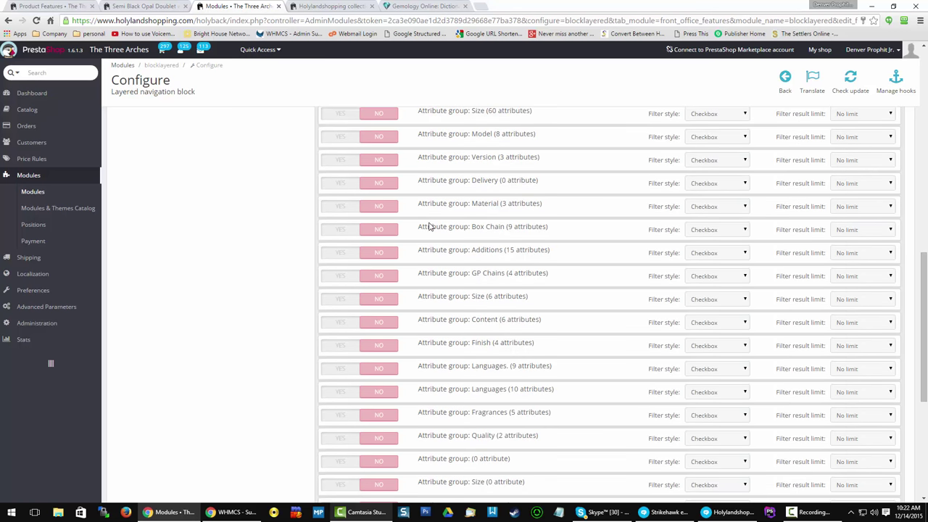
pyautogui.scroll(-2, 428, 227)
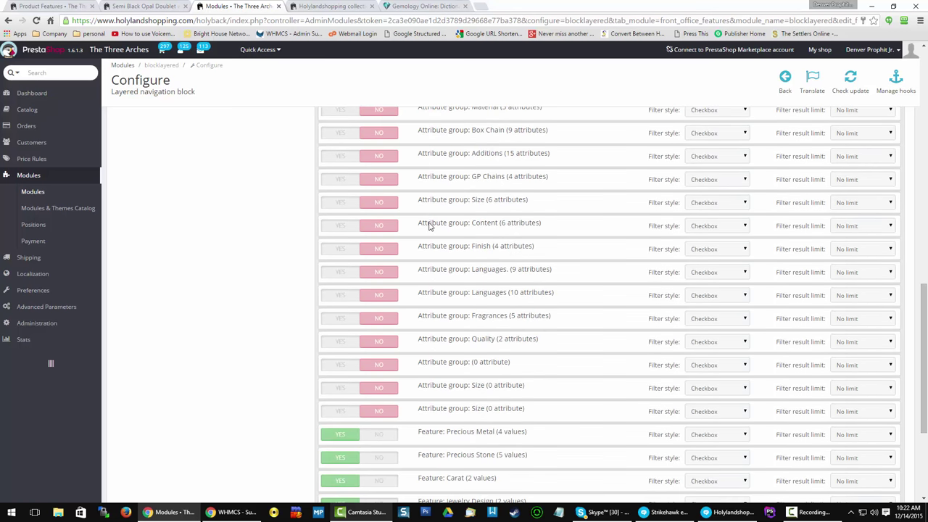
pyautogui.scroll(-2, 429, 227)
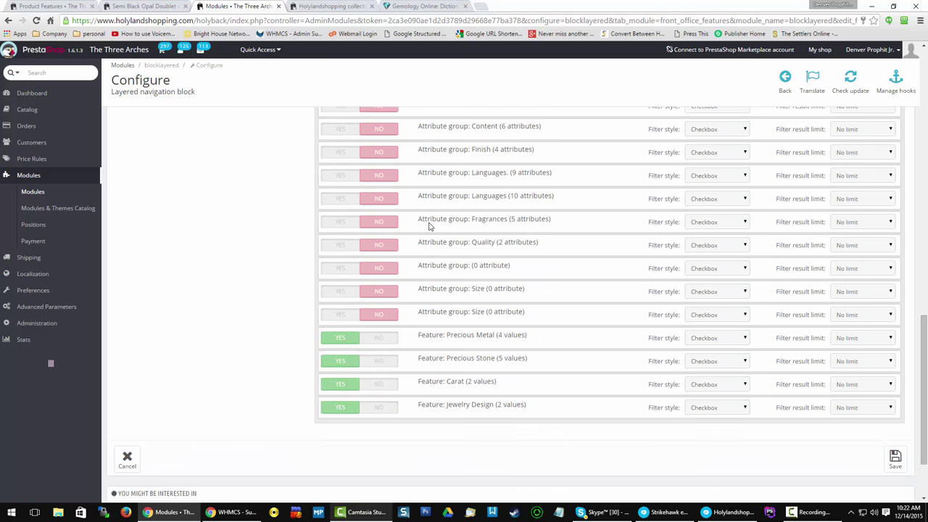
pyautogui.scroll(-1, 428, 227)
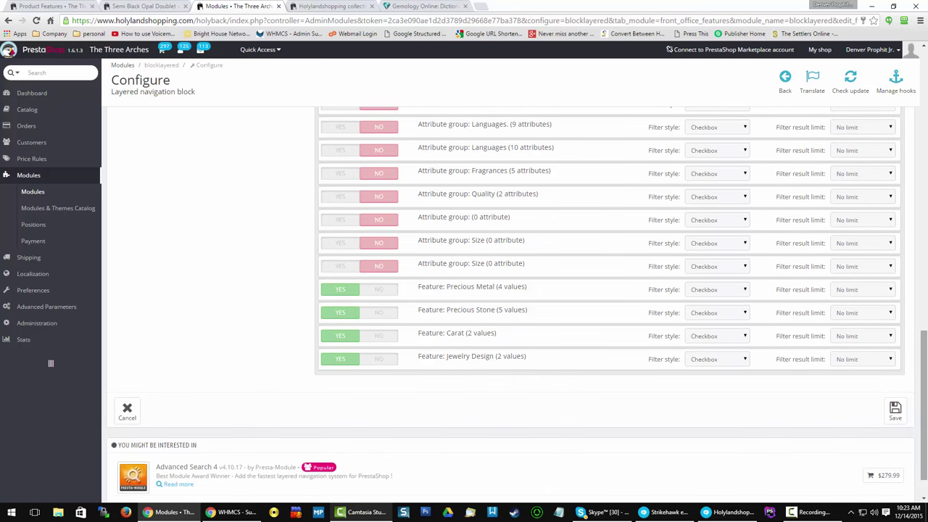
pyautogui.scroll(15, 217, 137)
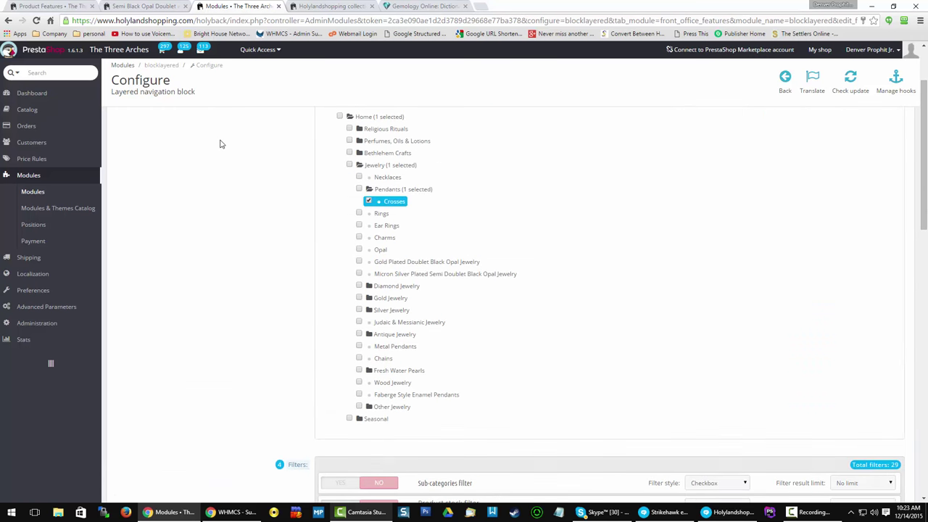
pyautogui.click(313, 5)
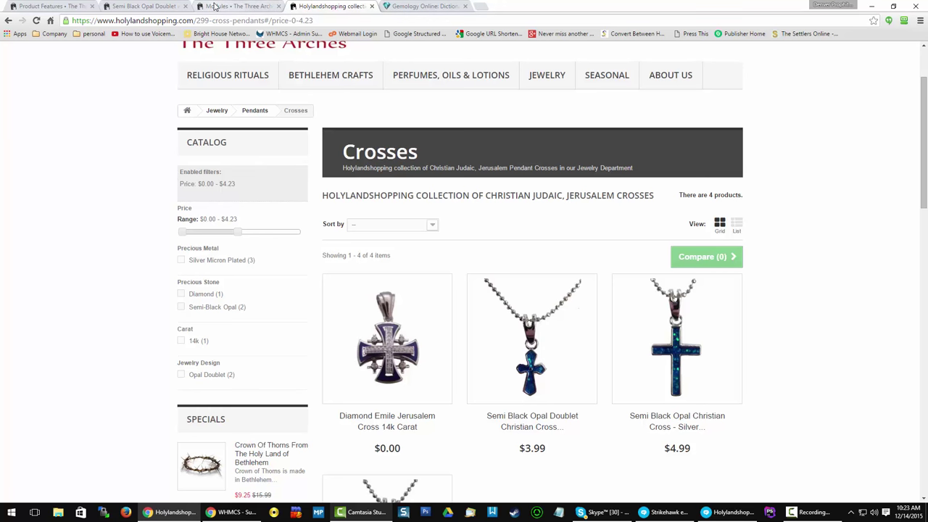
# - Search the back office module list for "blocklayer" and open the configuration of the Layered navigation block
pyautogui.click(216, 7)
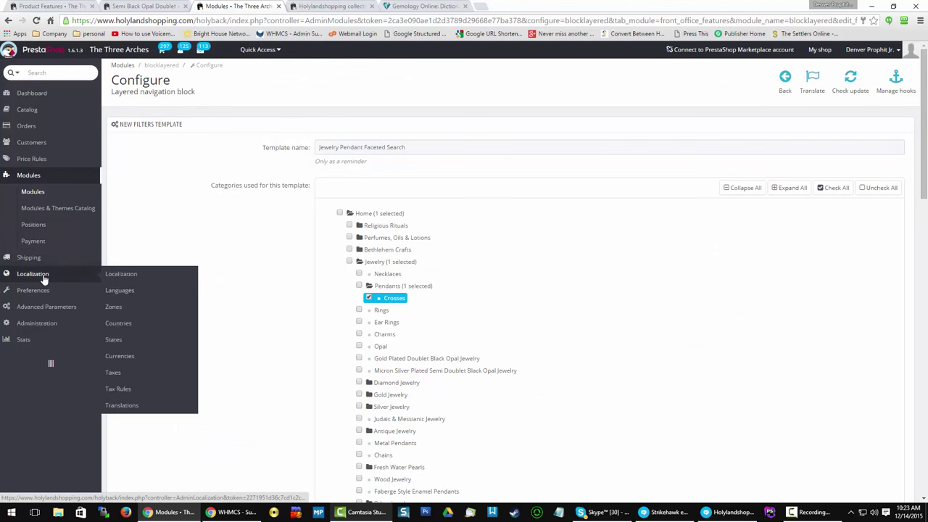
pyautogui.moveTo(45, 290)
pyautogui.click(29, 176)
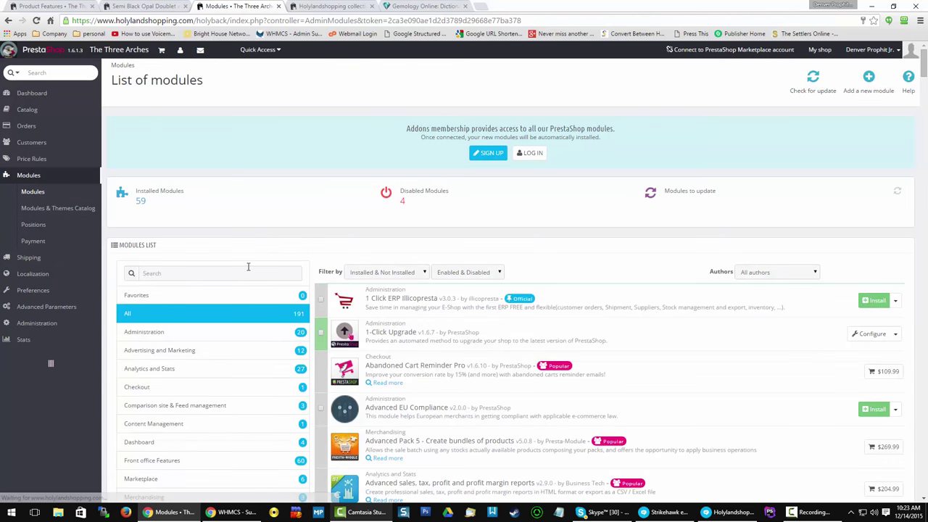
pyautogui.click(237, 272)
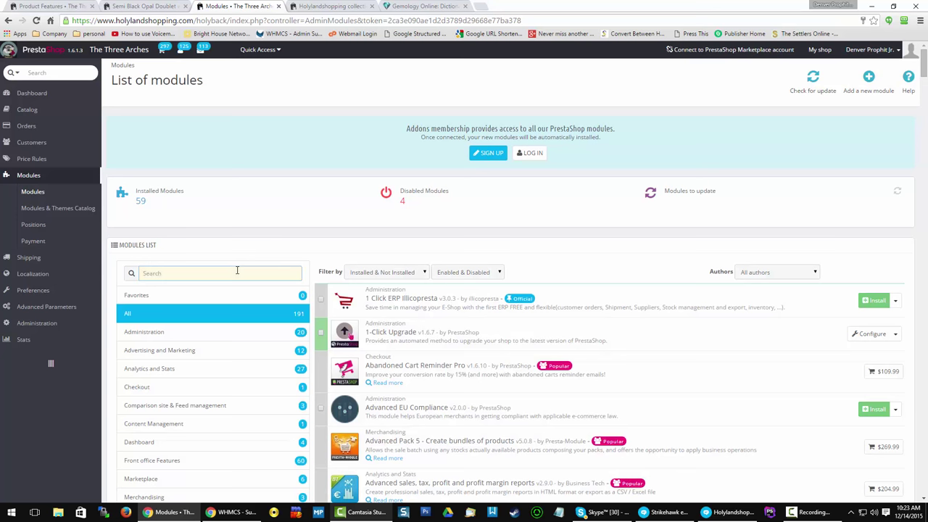
pyautogui.write('blocklayerd')
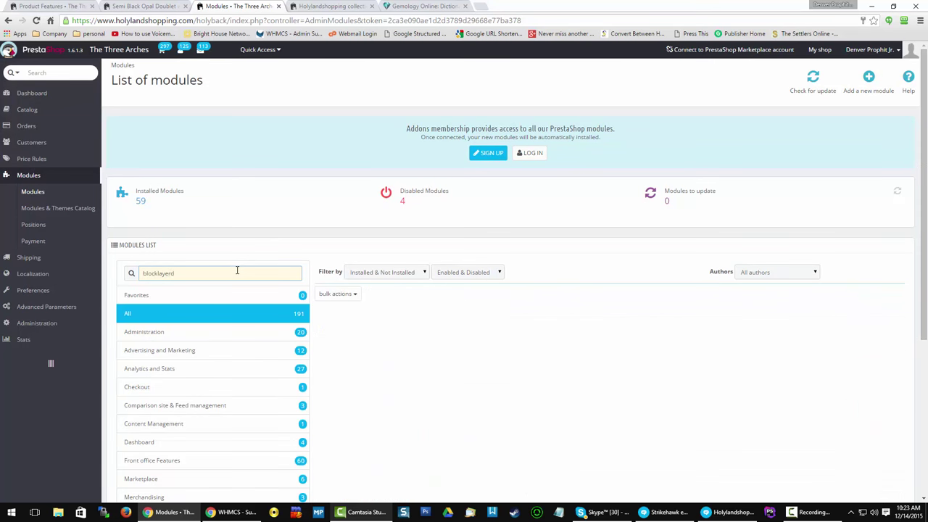
pyautogui.press('BackSpace')
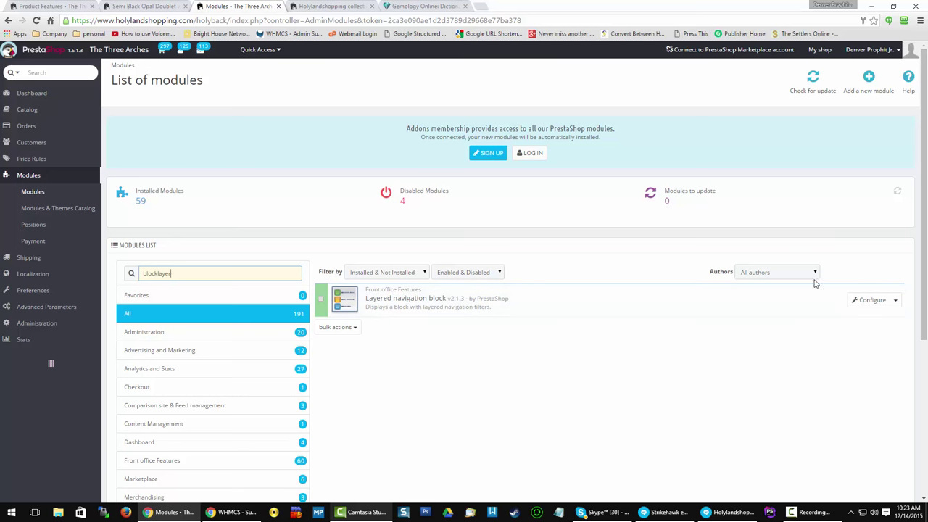
pyautogui.click(868, 300)
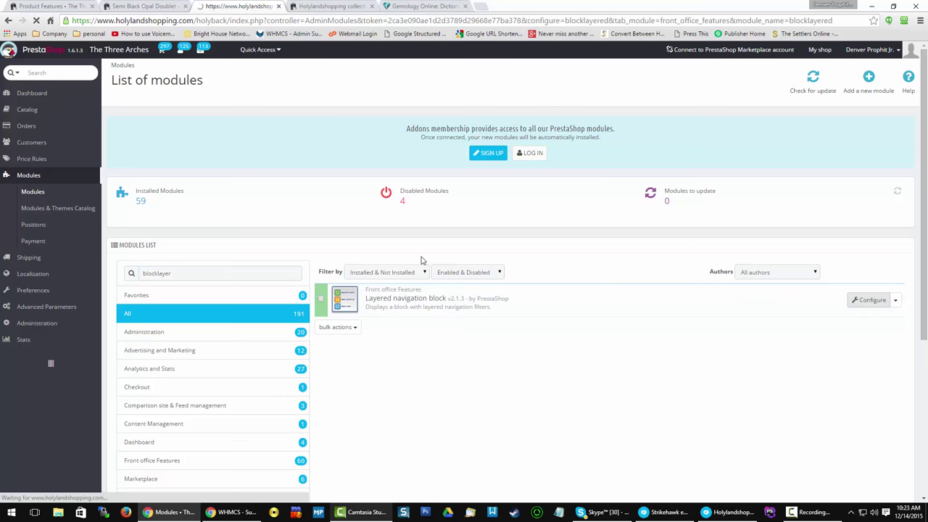
# - Review the layered navigation block's index and cron job options, filters template list and configuration settings
pyautogui.scroll(-1, 422, 260)
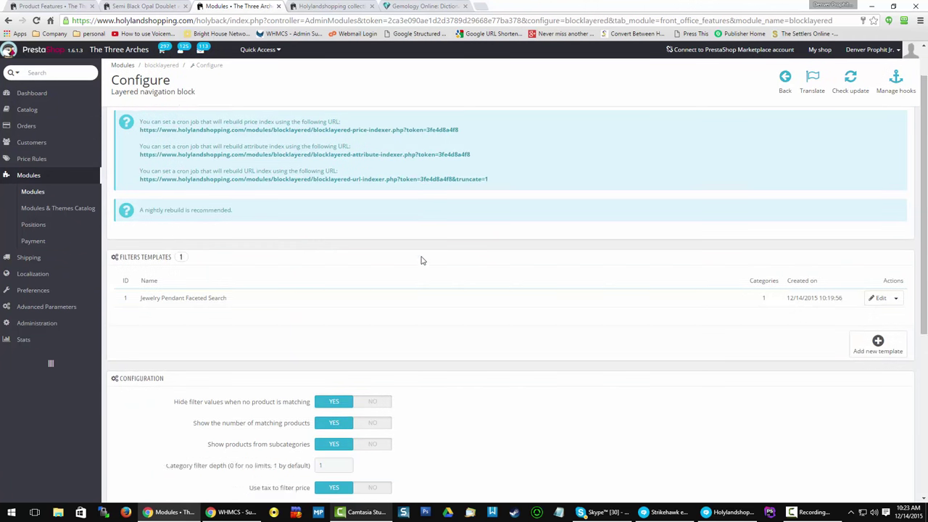
pyautogui.scroll(-2, 422, 260)
pyautogui.scroll(3, 421, 260)
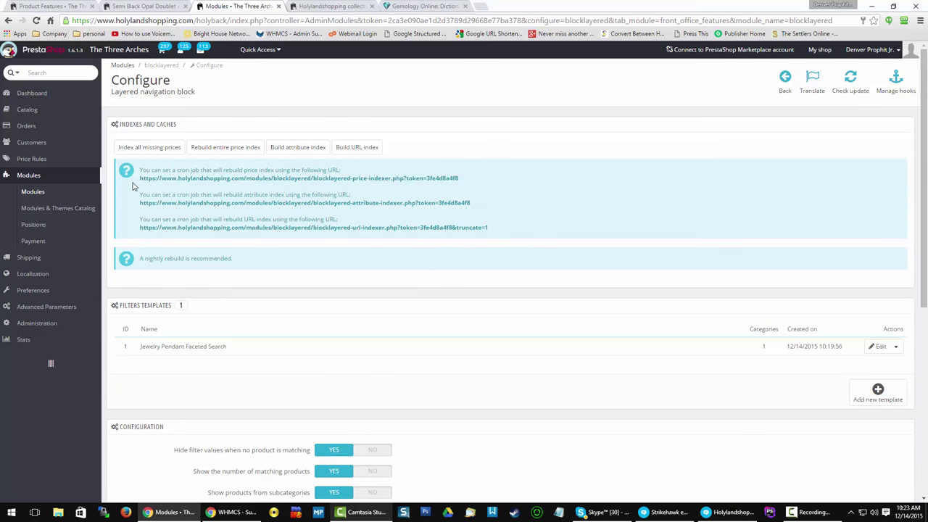
pyautogui.scroll(-2, 216, 218)
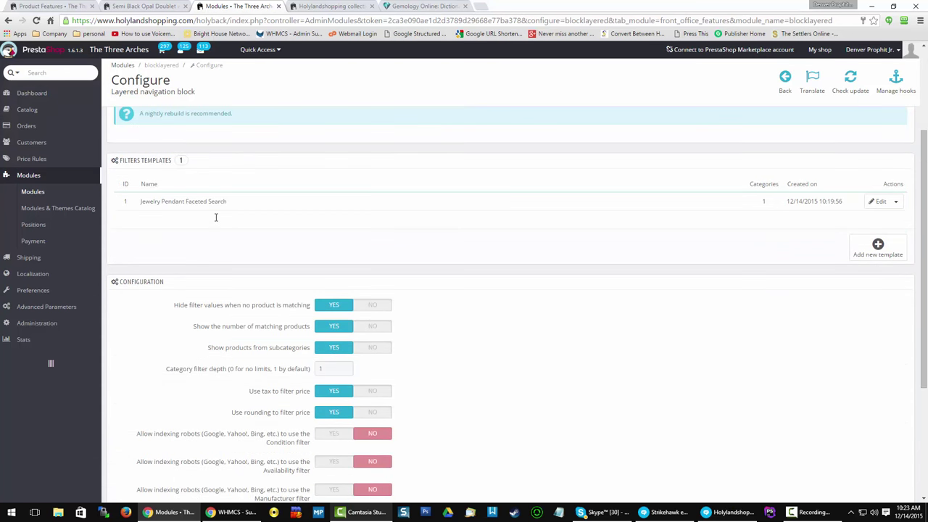
pyautogui.click(850, 204)
pyautogui.scroll(-2, 364, 197)
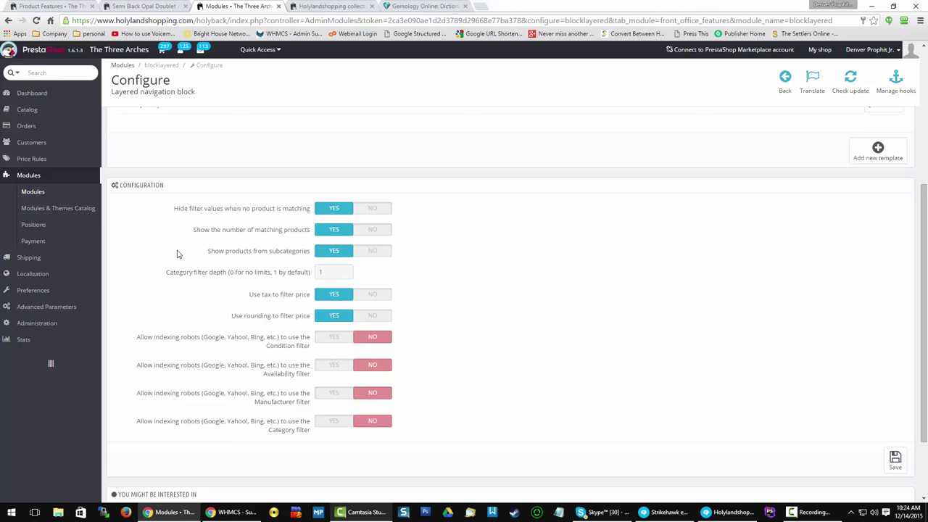
pyautogui.scroll(-1, 176, 254)
pyautogui.scroll(-1, 176, 254)
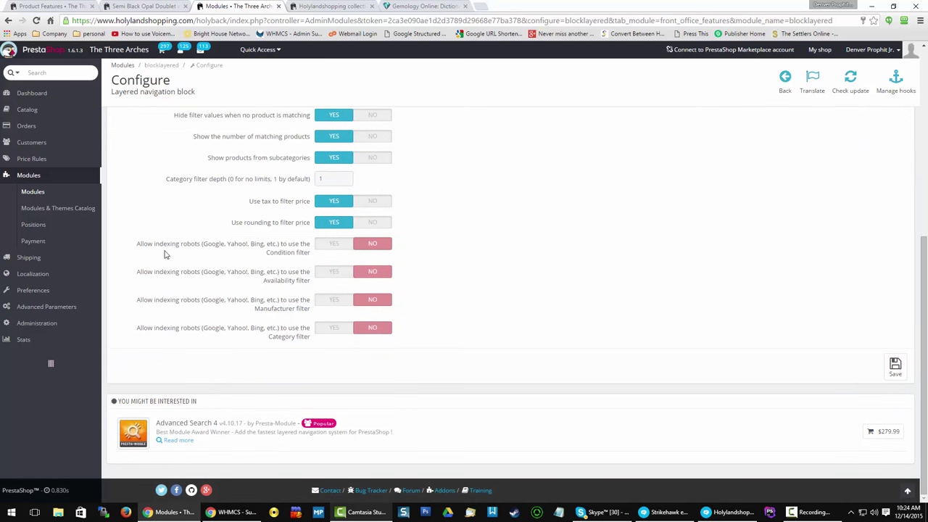
# - Allow indexing robots to use the Condition, Availability, Manufacturer and Category filters in the layered navigation configuration
pyautogui.click(328, 243)
pyautogui.moveTo(337, 269); pyautogui.dragTo(334, 281)
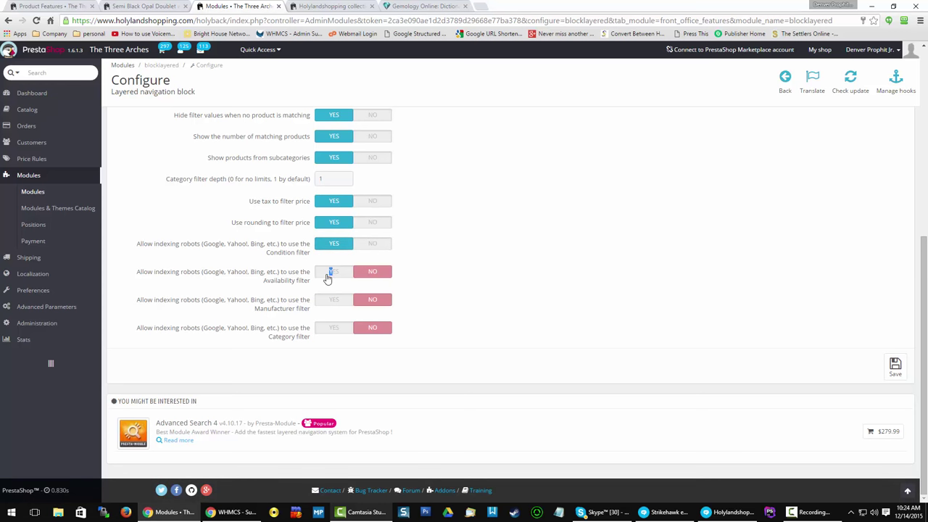
pyautogui.click(326, 274)
pyautogui.click(325, 306)
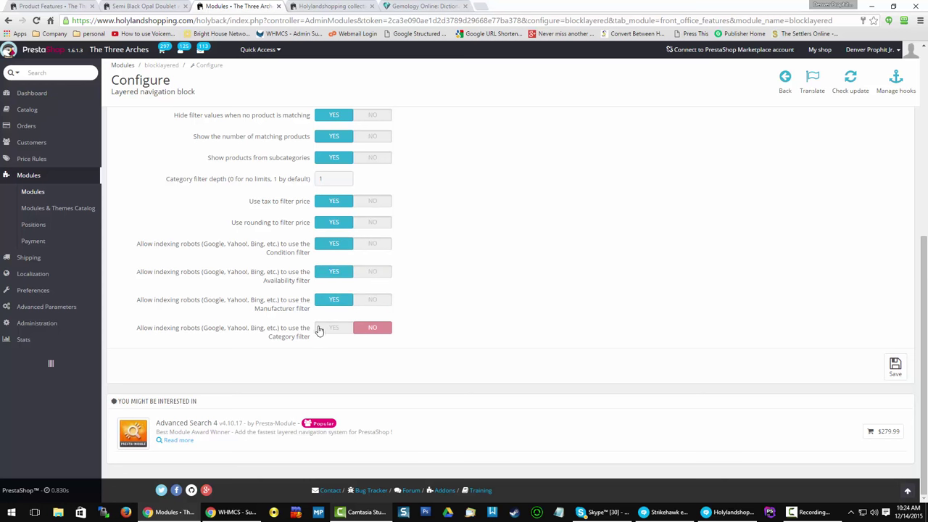
pyautogui.click(322, 328)
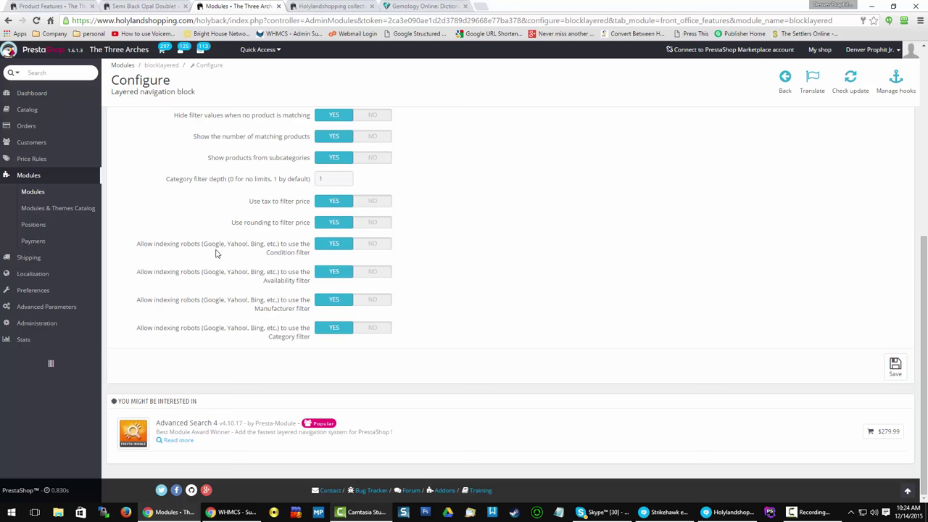
pyautogui.scroll(-2, 215, 253)
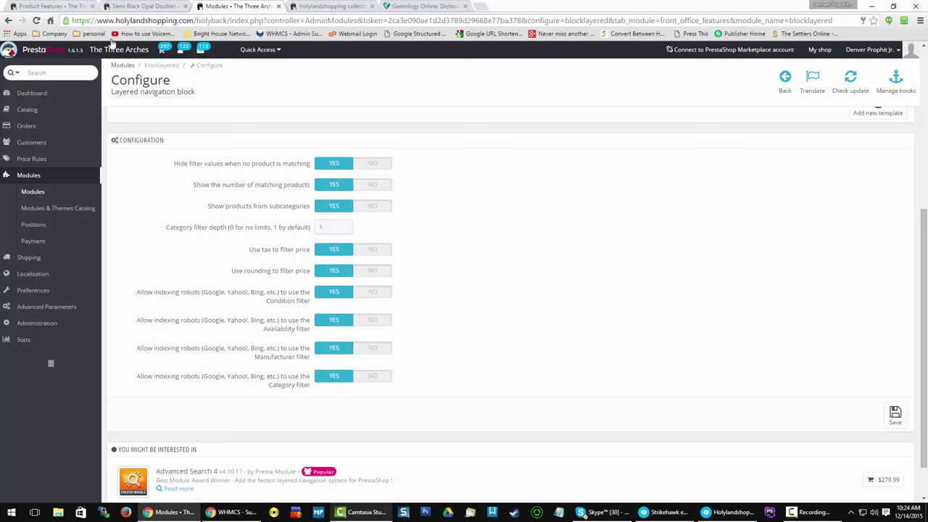
# - Open the Precious Metal feature for editing to review its URL, meta title and indexable settings, and reload the storefront's Crosses category
pyautogui.click(55, 6)
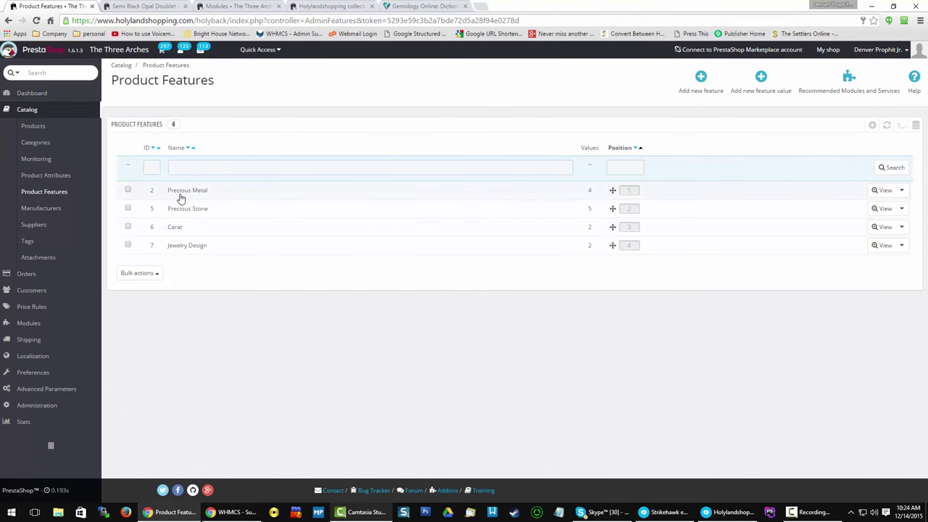
pyautogui.click(903, 191)
pyautogui.click(843, 207)
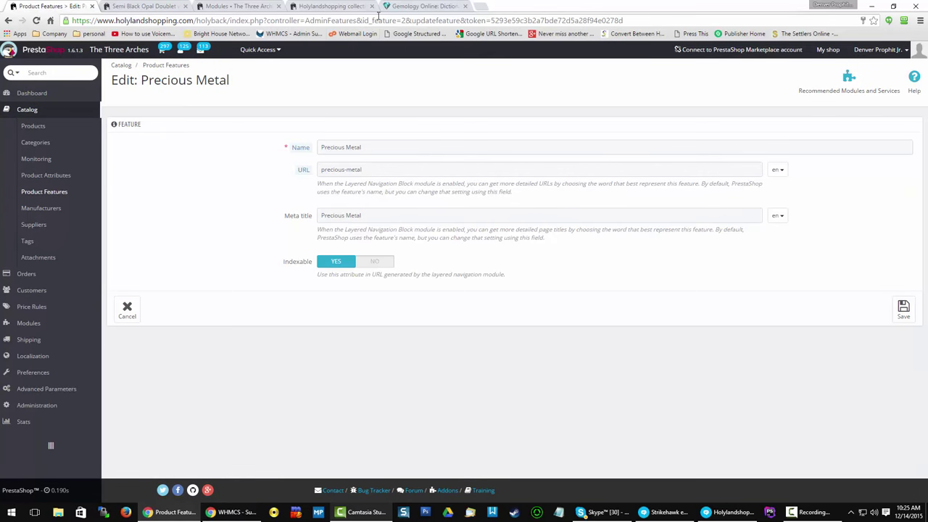
pyautogui.click(319, 7)
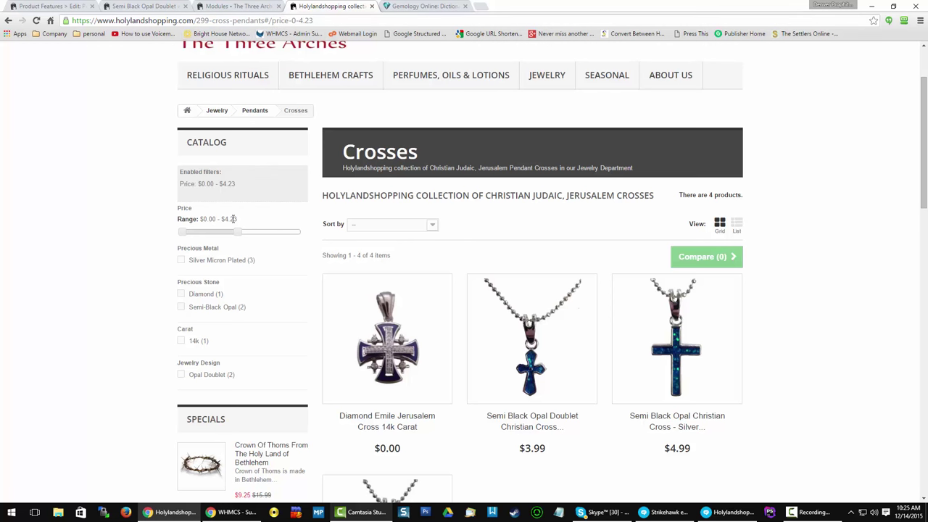
pyautogui.click(36, 20)
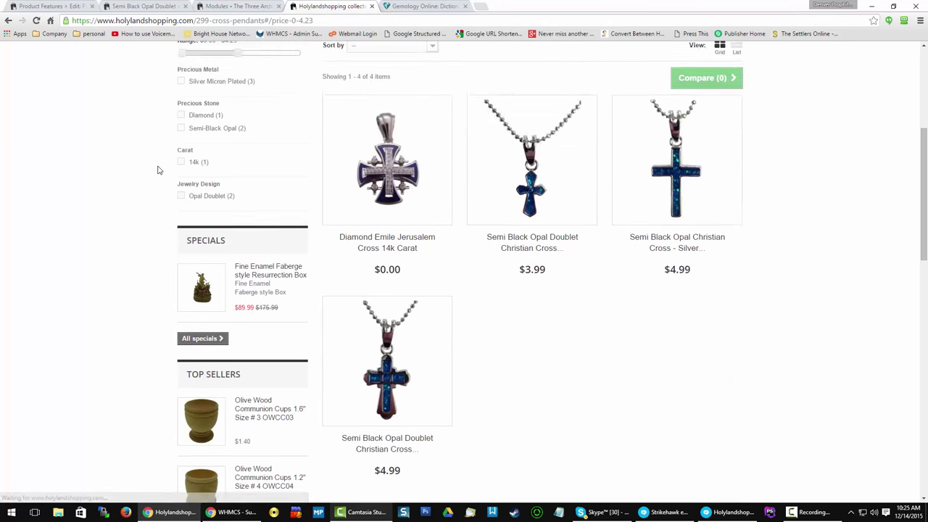
# - Disable the product price filter in the Jewelry Pendant Faceted Search template and save the template
pyautogui.click(225, 6)
pyautogui.scroll(3, 449, 238)
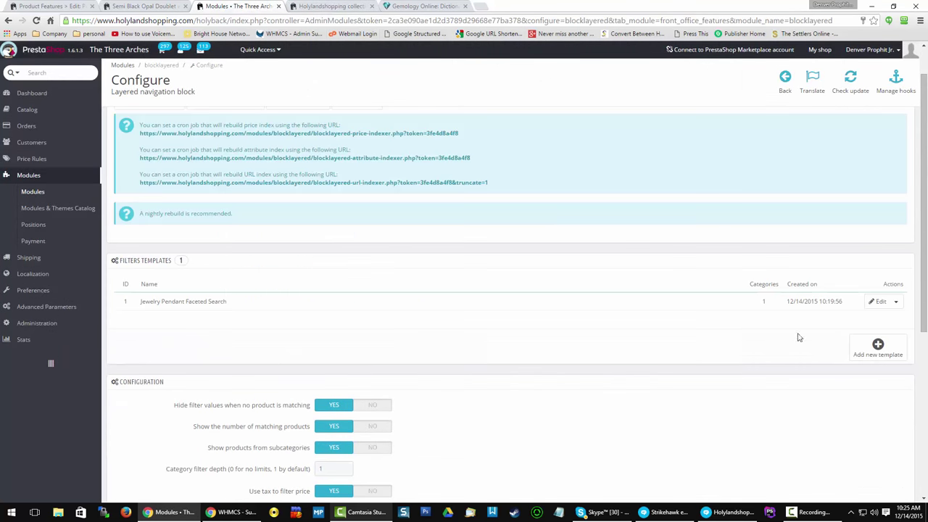
pyautogui.click(880, 307)
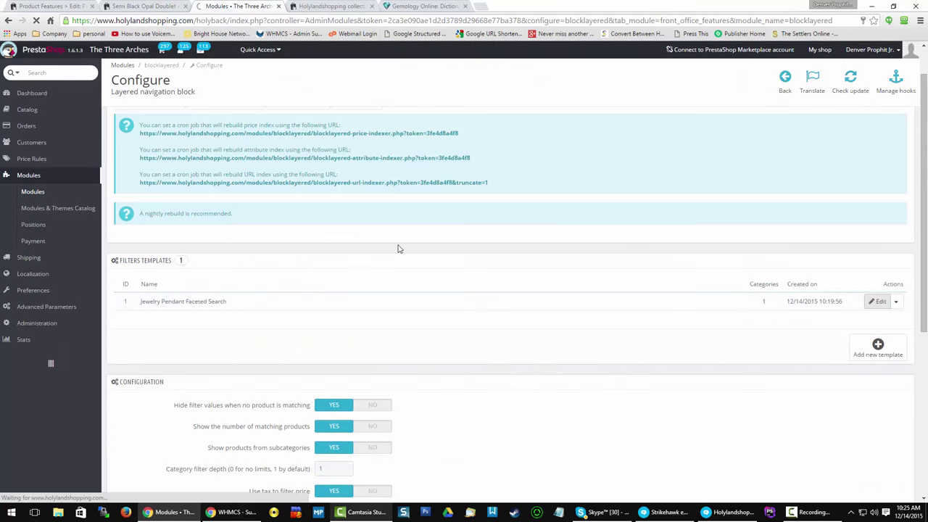
pyautogui.scroll(-10, 286, 307)
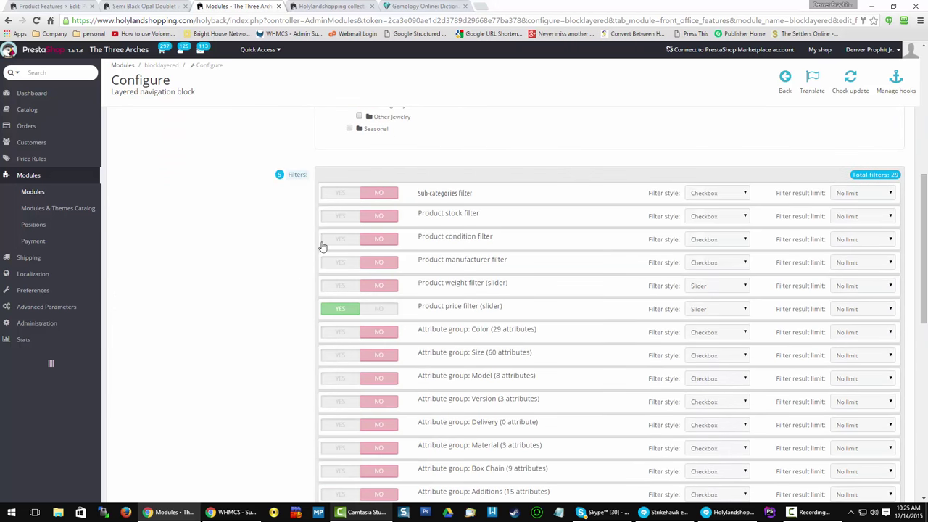
pyautogui.click(375, 319)
pyautogui.scroll(-7, 239, 331)
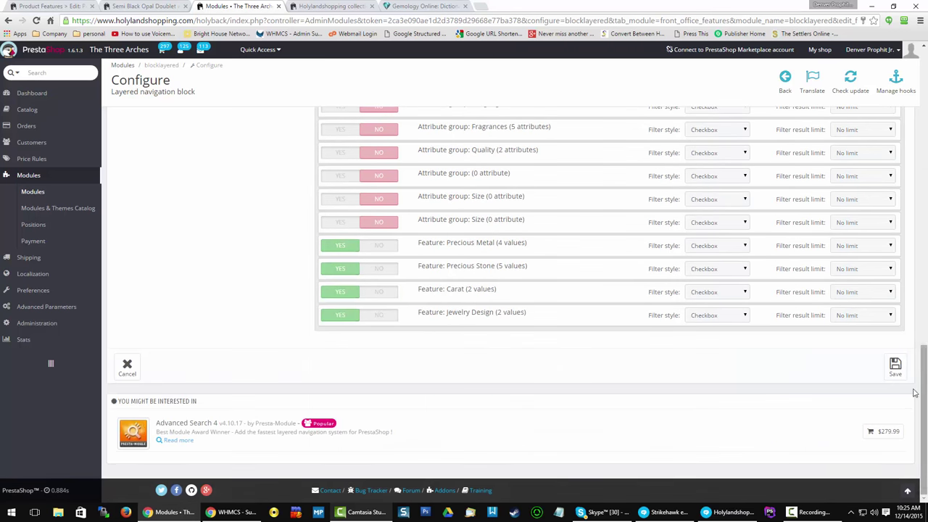
pyautogui.click(894, 366)
# - Reload the Crosses category on the storefront and filter its products by the precious metal Silver Micron Plated
pyautogui.click(348, 8)
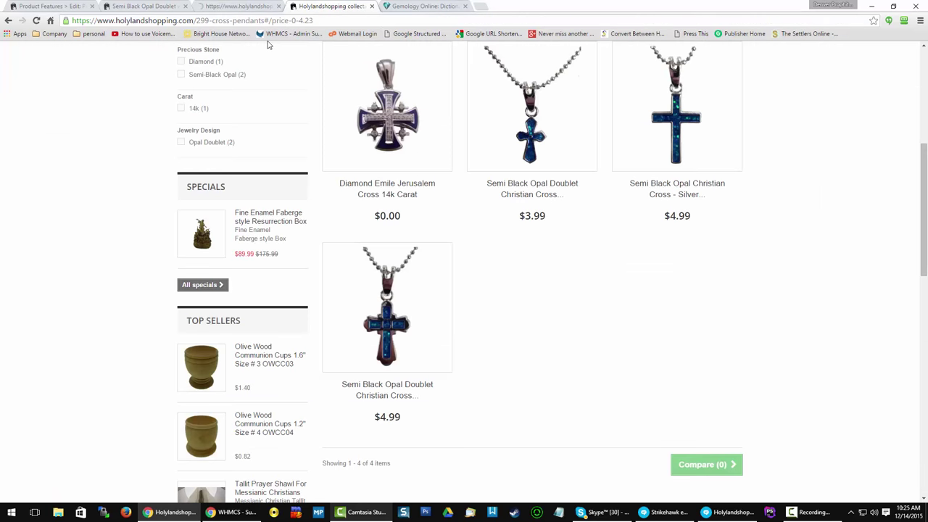
pyautogui.click(47, 20)
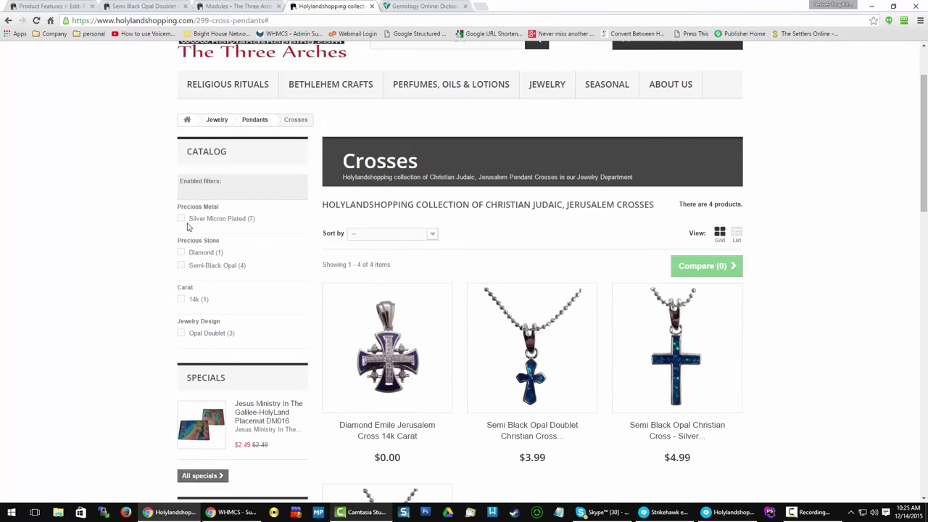
pyautogui.click(181, 222)
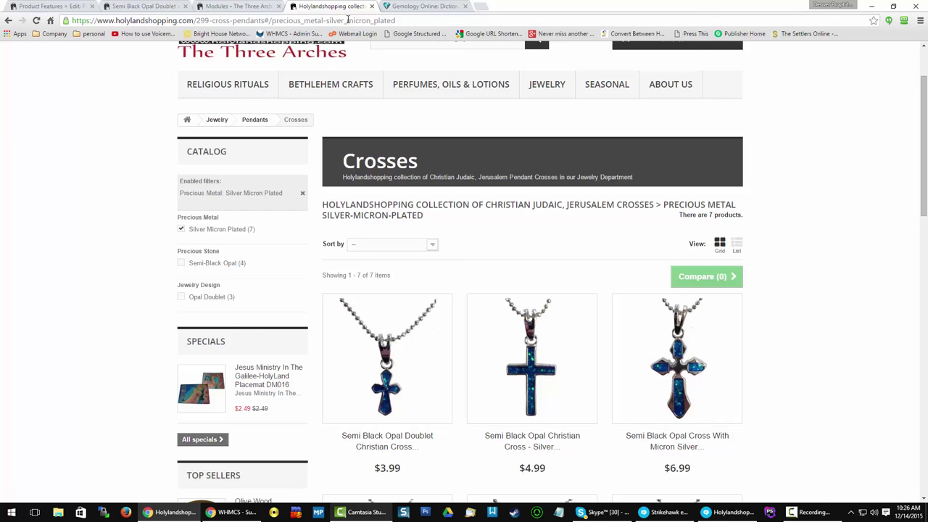
# - Examine the filtered page's URL and product list, and remove the Silver Micron Plated filter
pyautogui.click(354, 20)
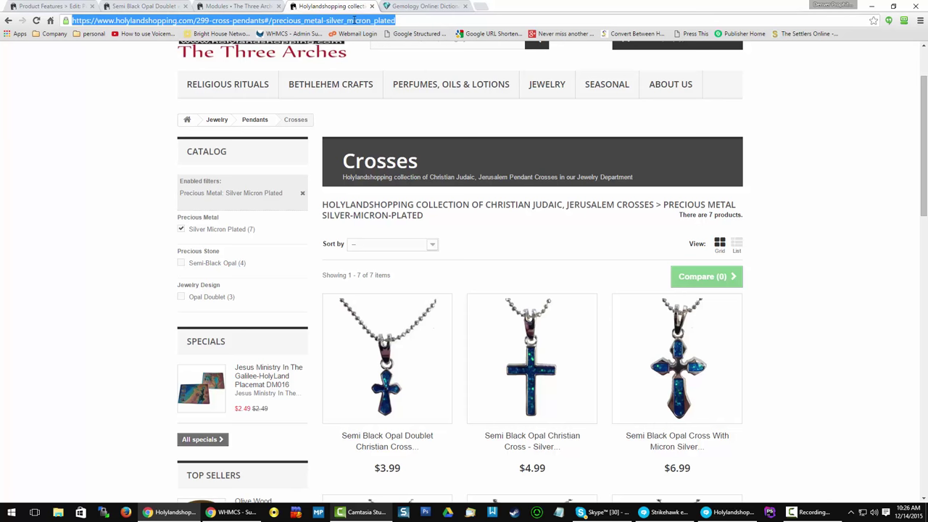
pyautogui.scroll(-1, 121, 109)
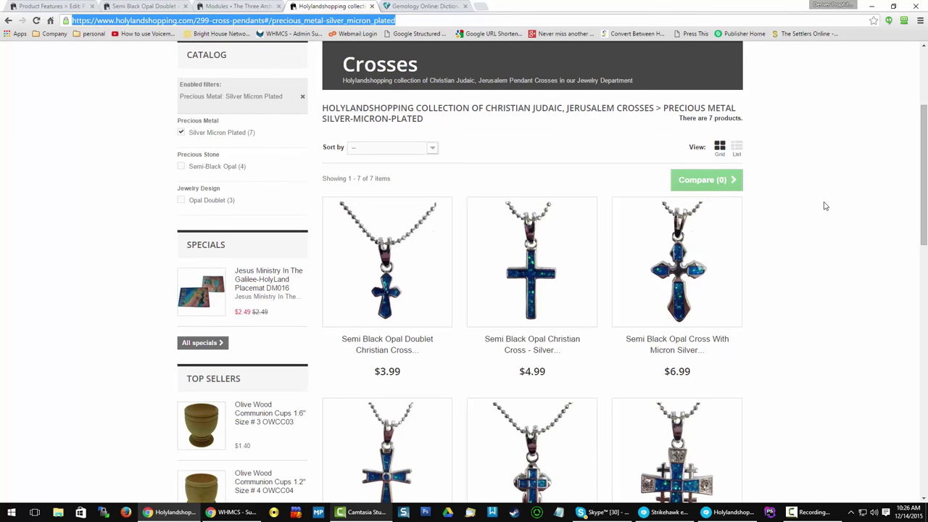
pyautogui.scroll(-2, 825, 206)
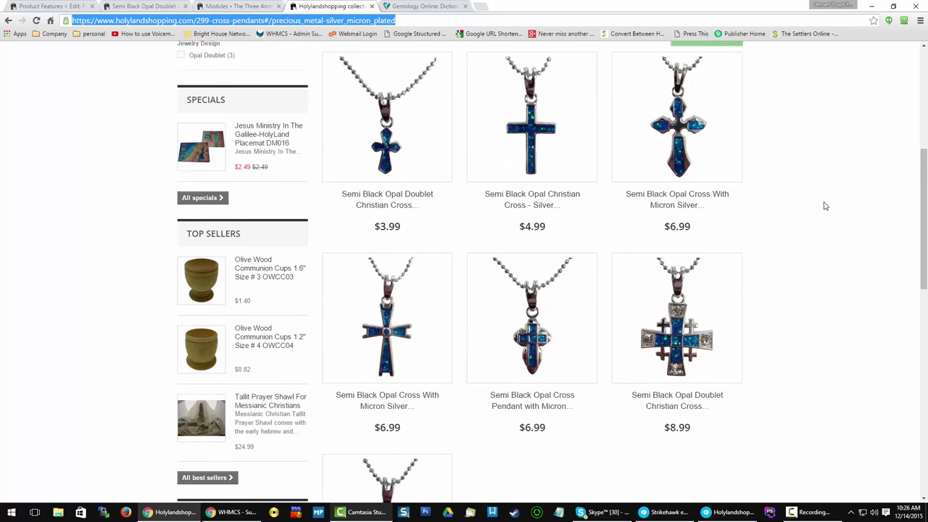
pyautogui.scroll(-3, 824, 206)
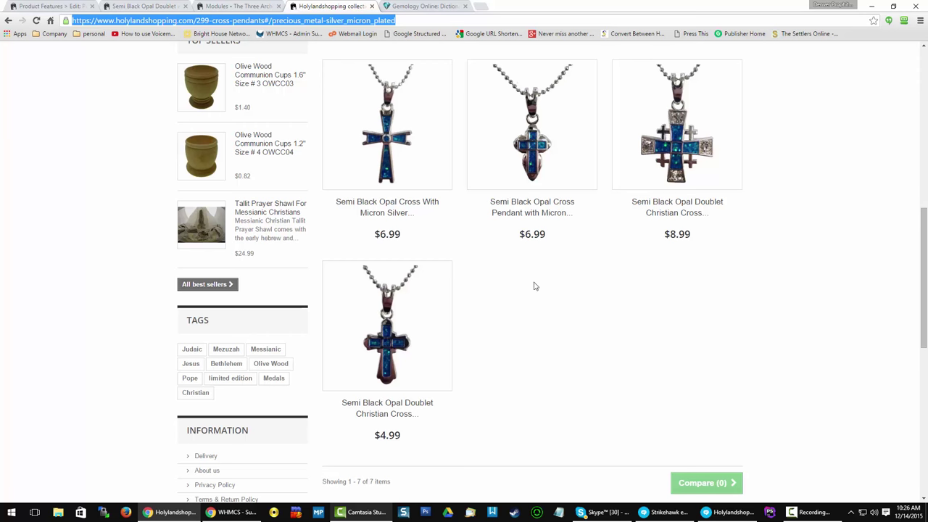
pyautogui.scroll(-3, 507, 275)
pyautogui.scroll(11, 508, 270)
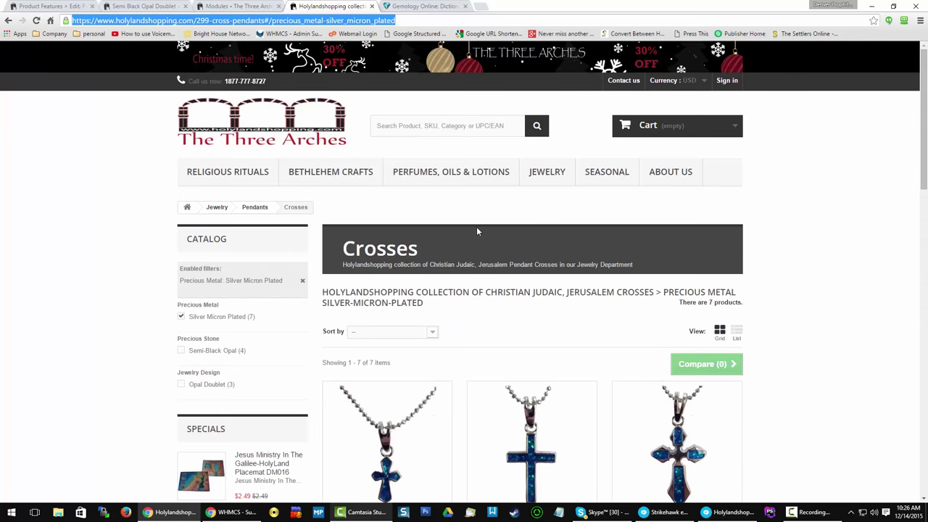
pyautogui.click(303, 282)
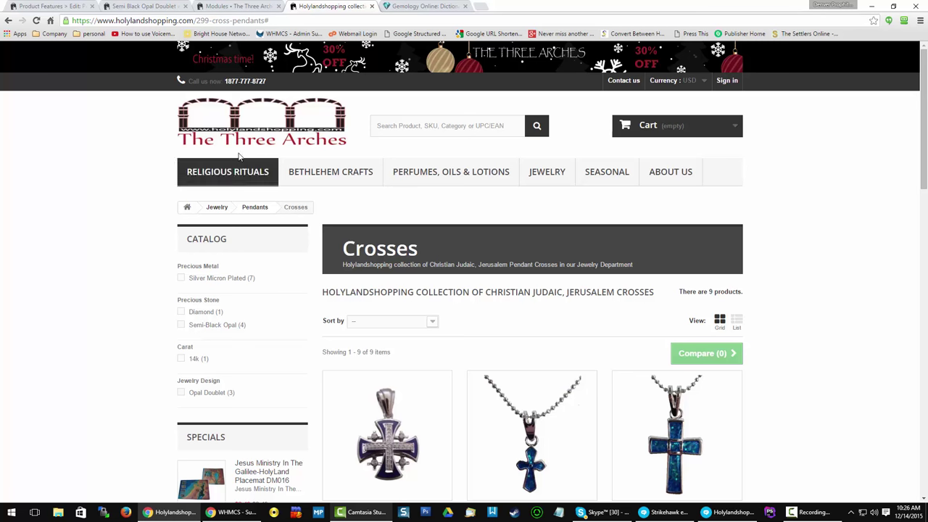
# - Open the Jewelry Pendant Faceted Search template for editing and review its available filters and assigned categories
pyautogui.click(250, 9)
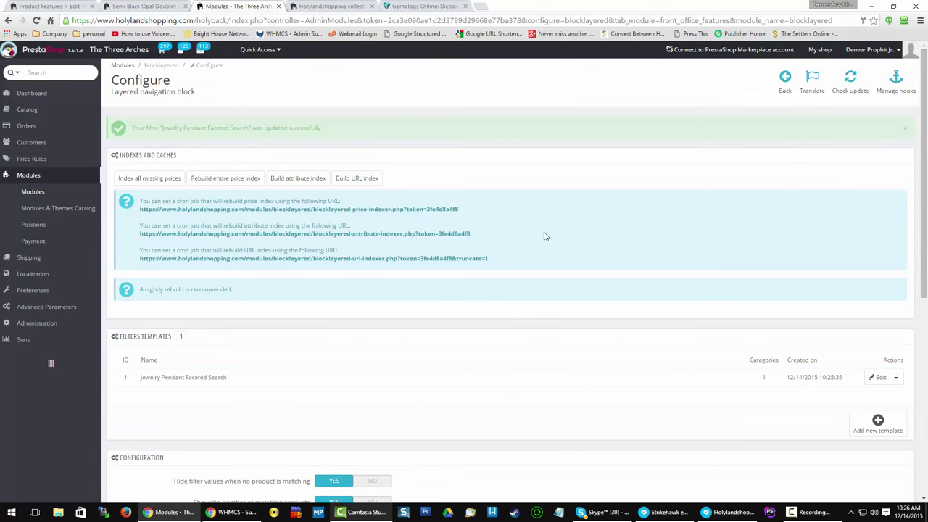
pyautogui.scroll(-2, 544, 238)
pyautogui.click(872, 235)
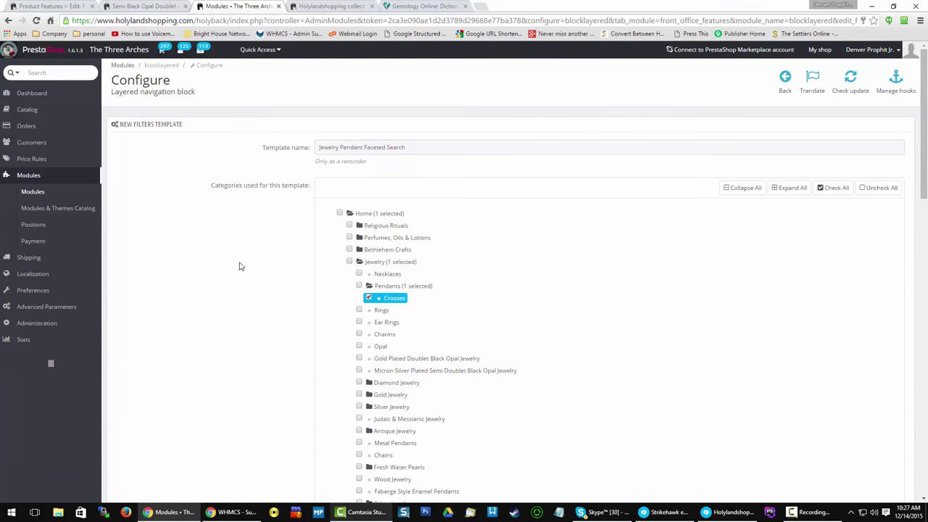
pyautogui.scroll(-5, 245, 268)
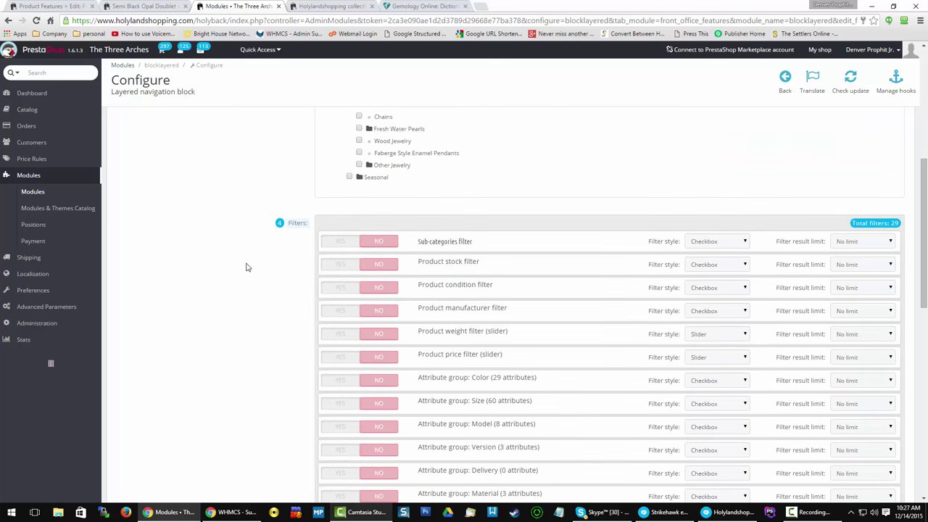
pyautogui.scroll(-3, 245, 267)
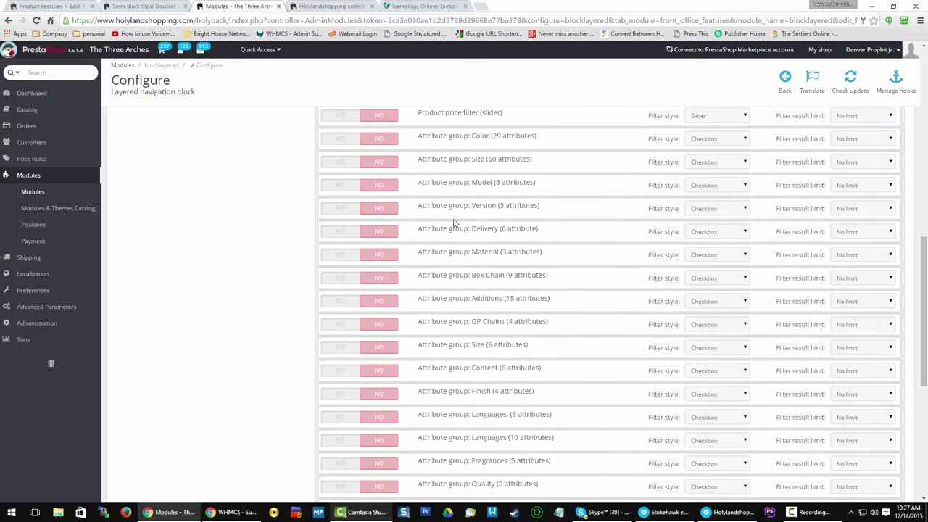
pyautogui.scroll(3, 249, 267)
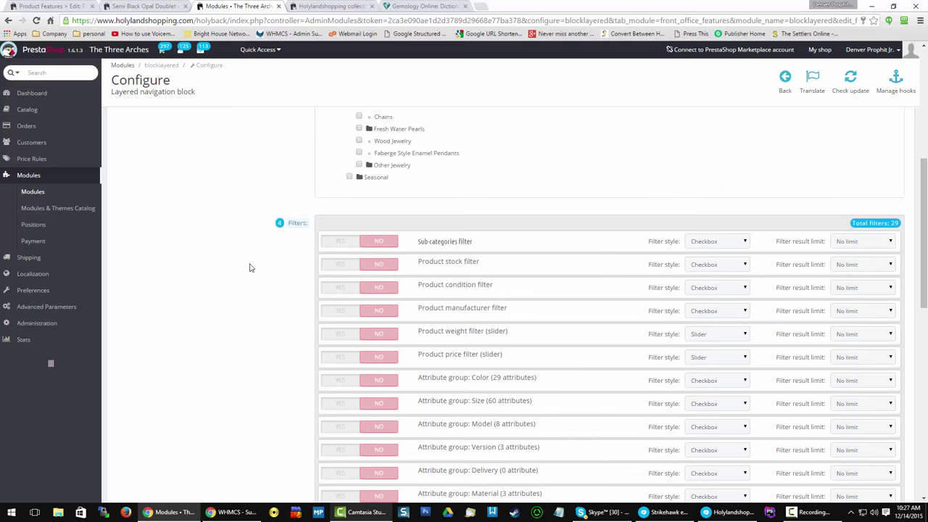
pyautogui.scroll(3, 250, 267)
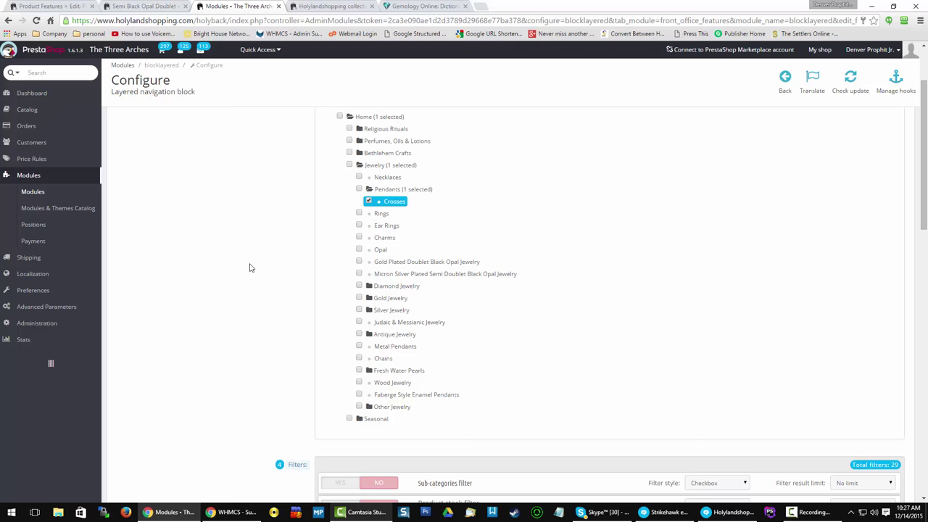
# - Return to the storefront's Crosses category and examine its catalog filters and product list
pyautogui.click(312, 7)
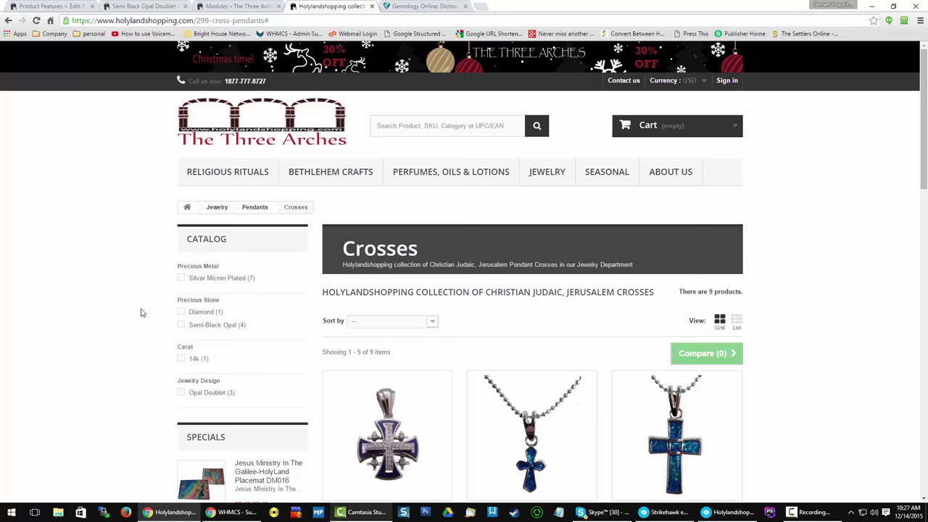
pyautogui.scroll(-2, 146, 274)
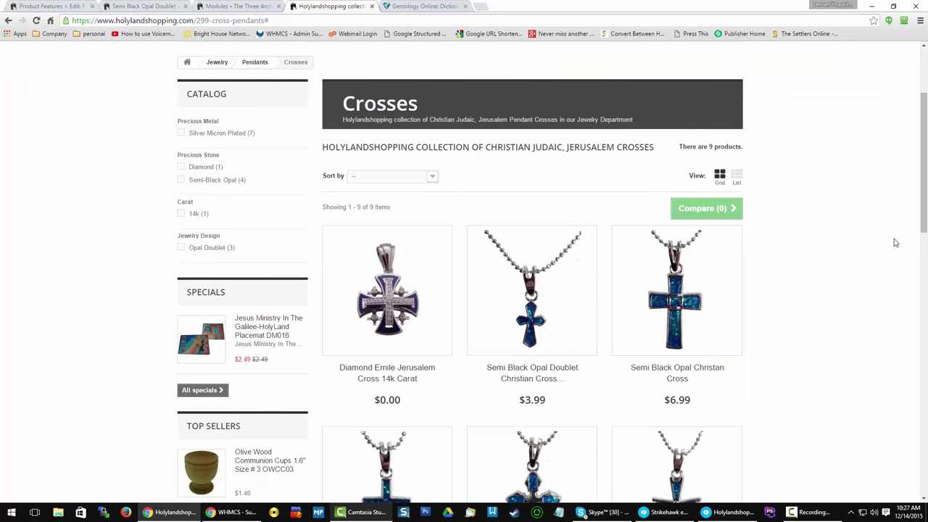
pyautogui.scroll(-2, 797, 247)
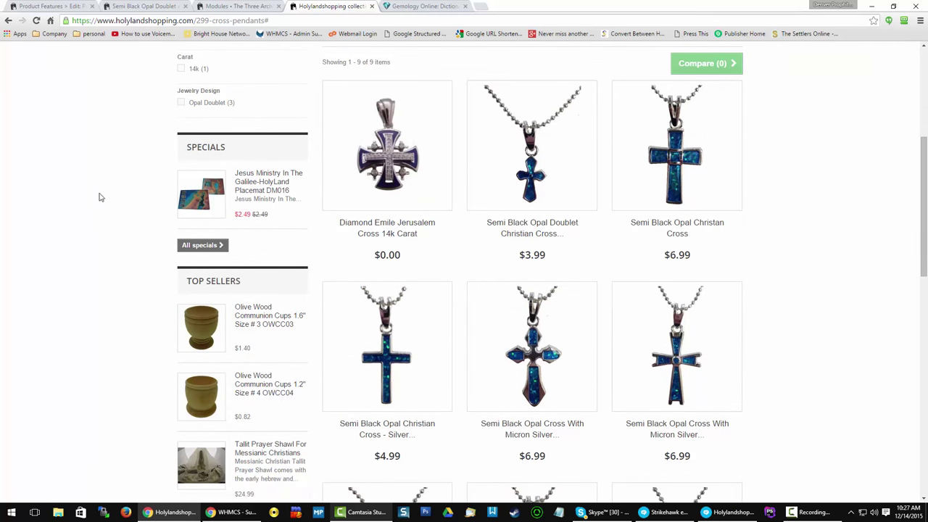
pyautogui.scroll(4, 99, 197)
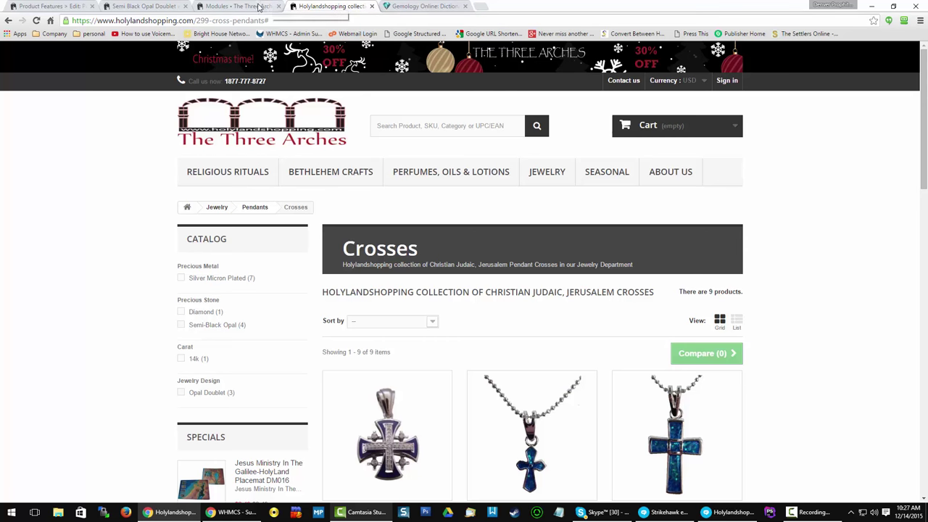
pyautogui.scroll(-1, 147, 236)
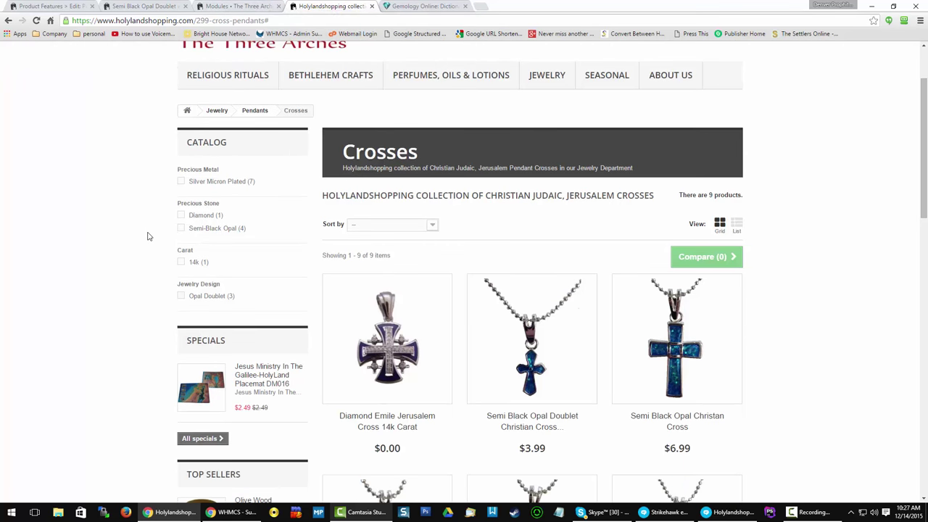